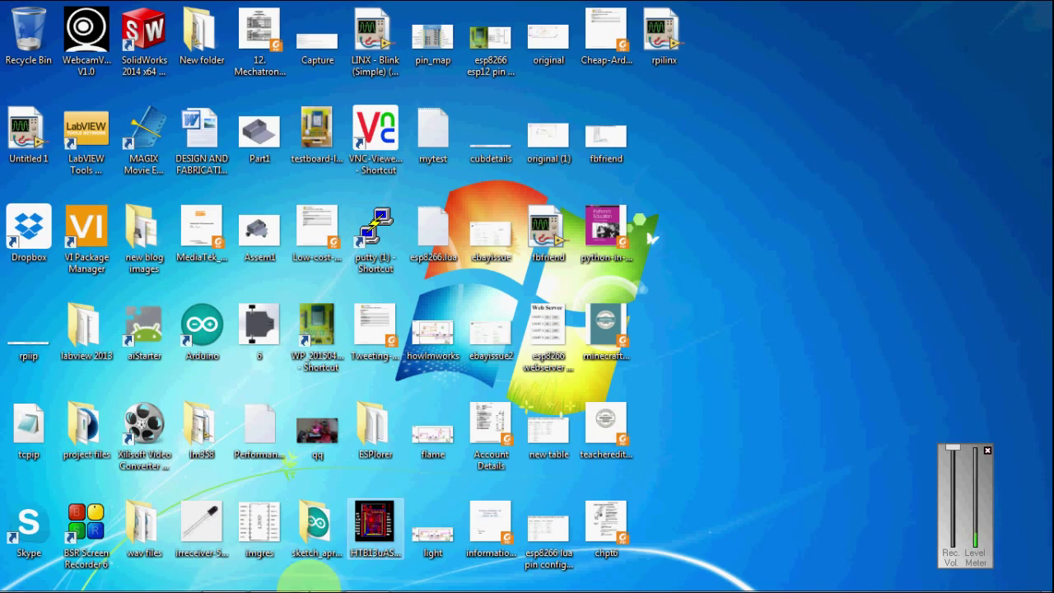
# Launch PuTTY from the desktop shortcut, allowing the unverified file to run.
pyautogui.moveTo(280, 581)
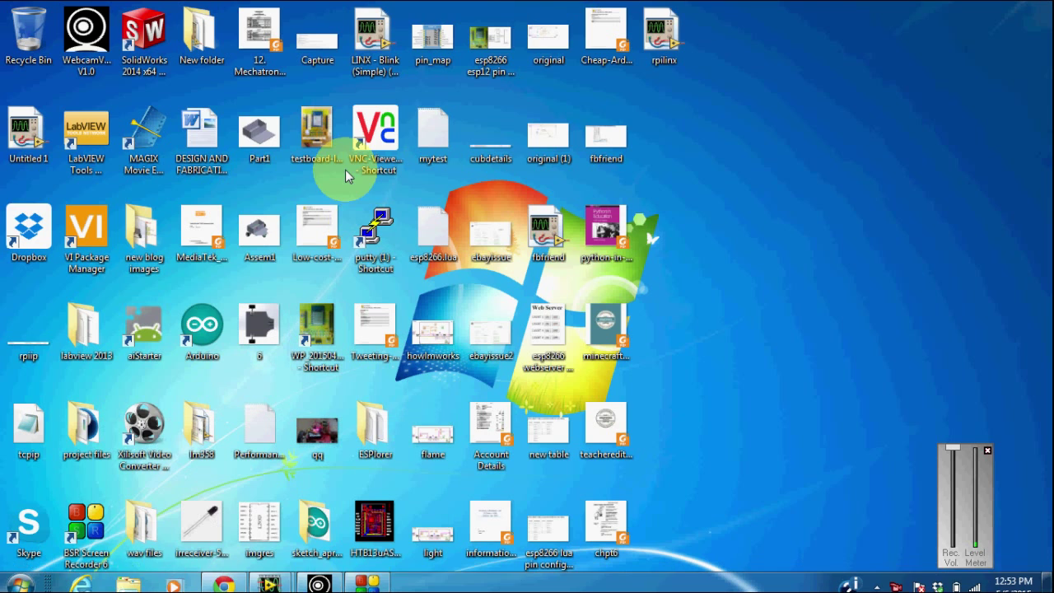
pyautogui.doubleClick(365, 236)
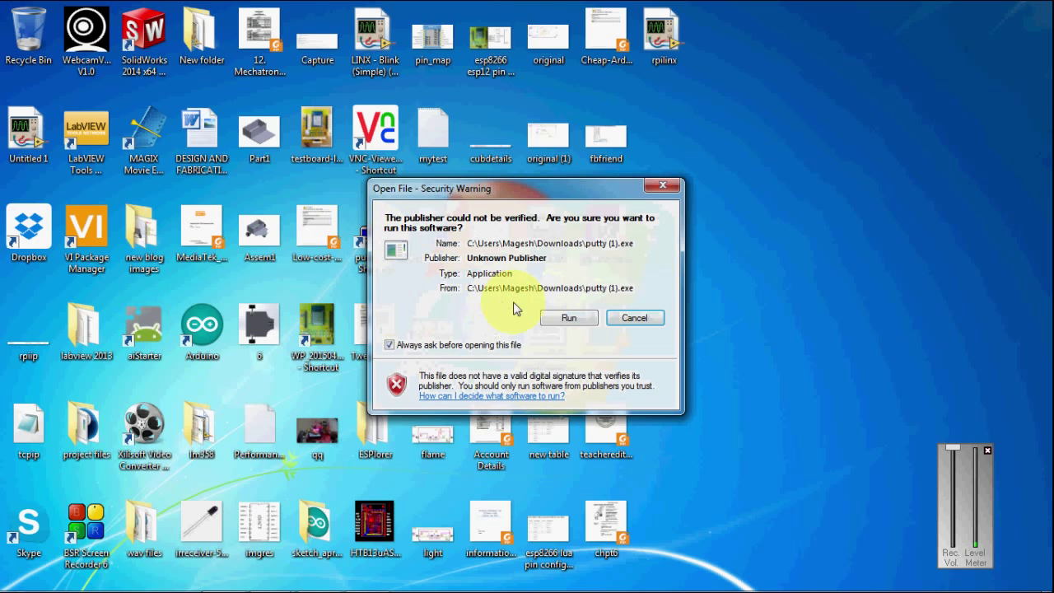
pyautogui.click(555, 326)
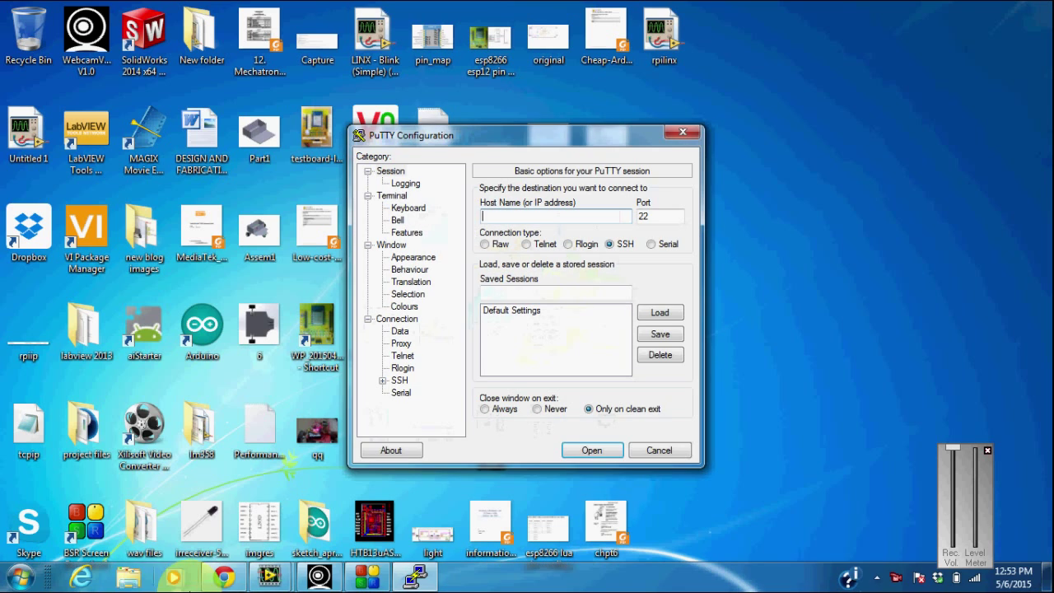
# Show the router's DHCP Clients List, where raspberrypi holds 192.168.0.109.
pyautogui.click(223, 577)
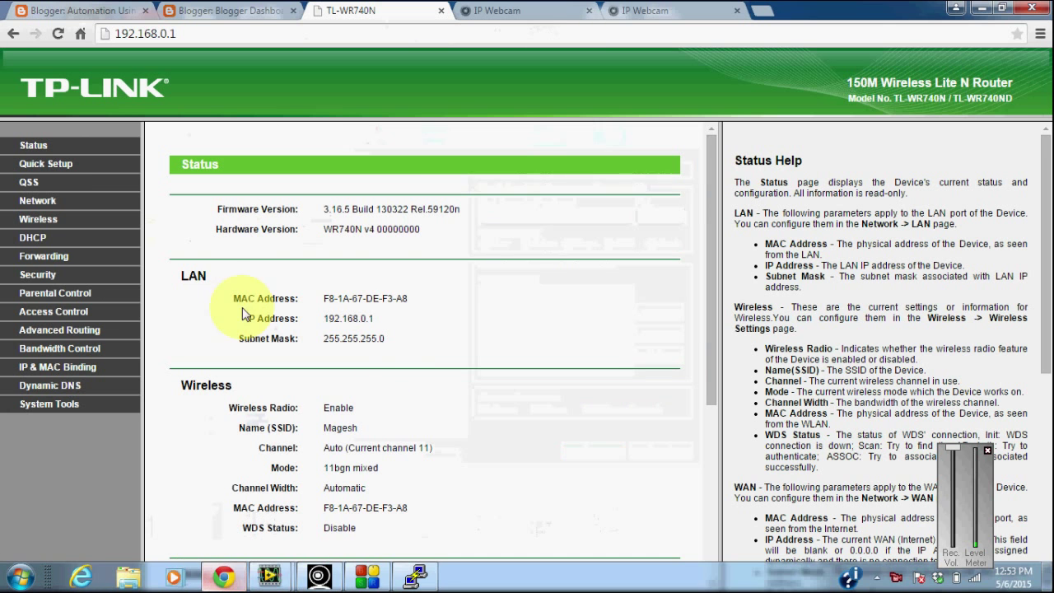
pyautogui.click(40, 239)
pyautogui.click(54, 278)
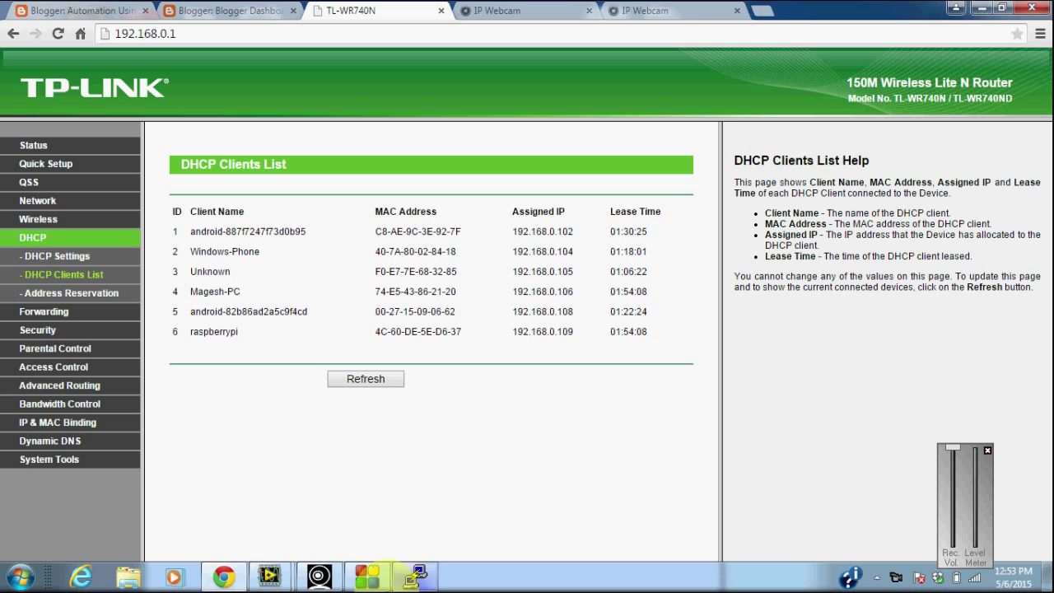
# Open an SSH connection to 192.168.0.109 in PuTTY and trust its host key.
pyautogui.click(415, 579)
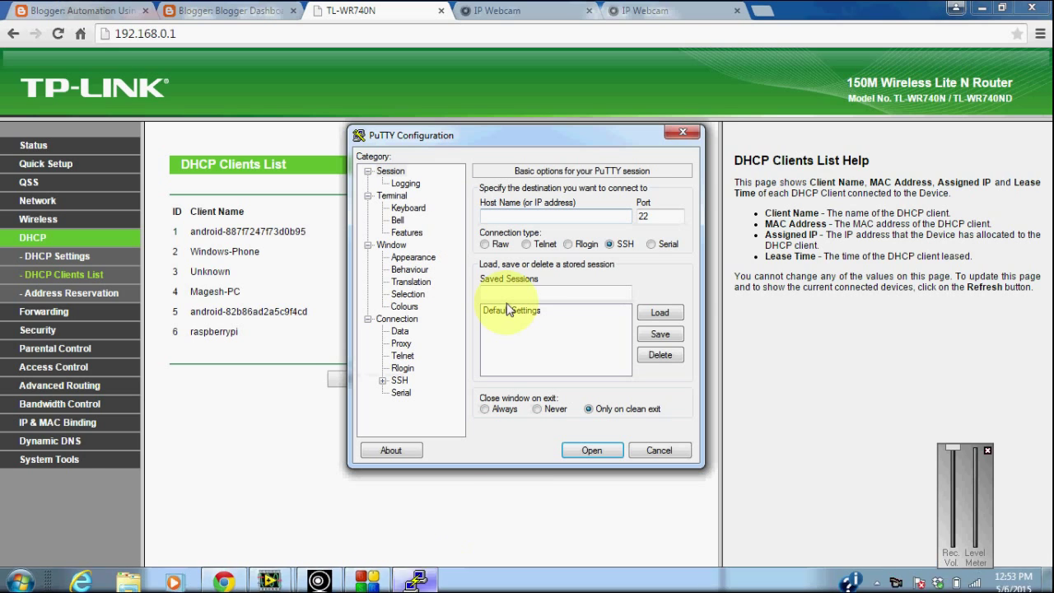
pyautogui.write('192')
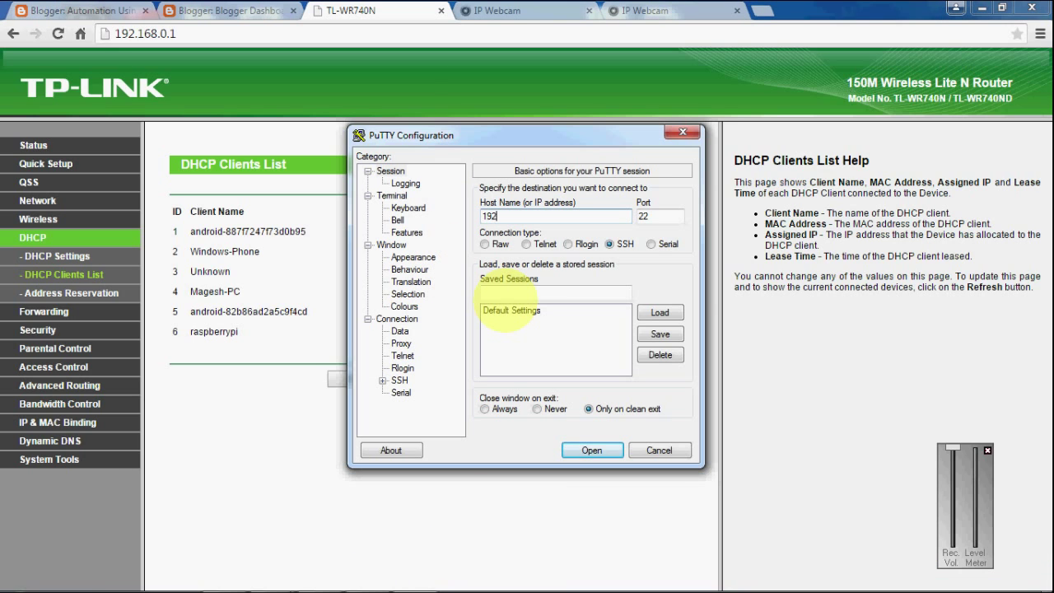
pyautogui.write('.168.0.109')
pyautogui.press('Return')
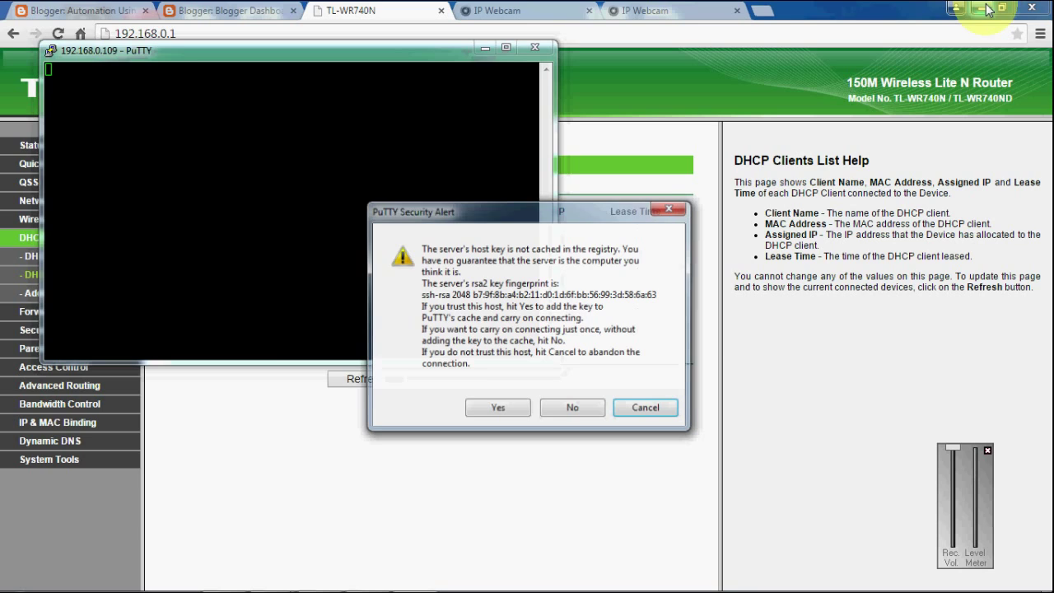
pyautogui.click(497, 410)
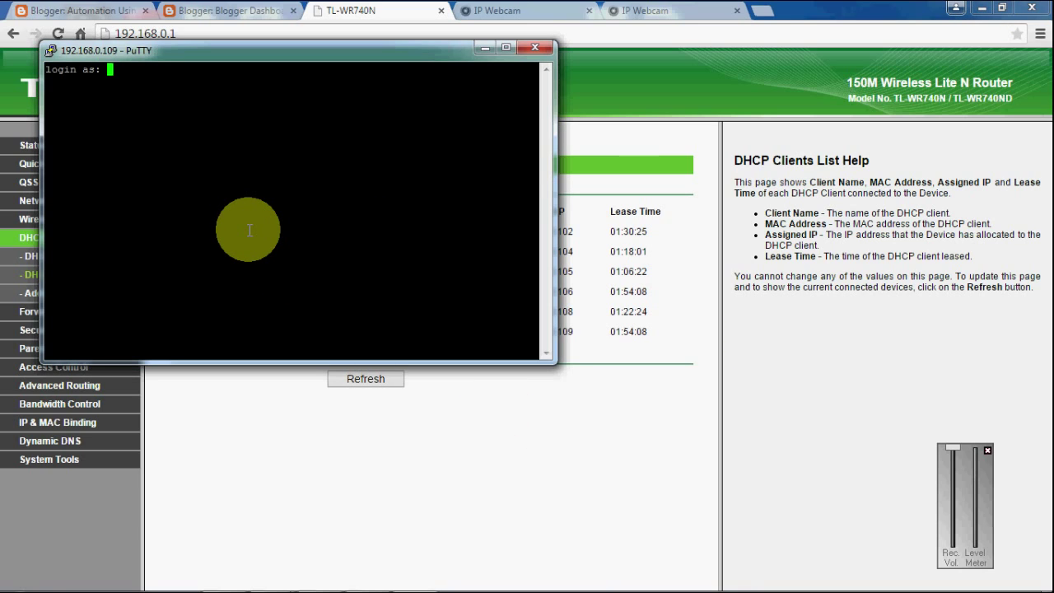
# Log in to the Raspberry Pi as pi with the account password.
pyautogui.write('pi')
pyautogui.press('Return')
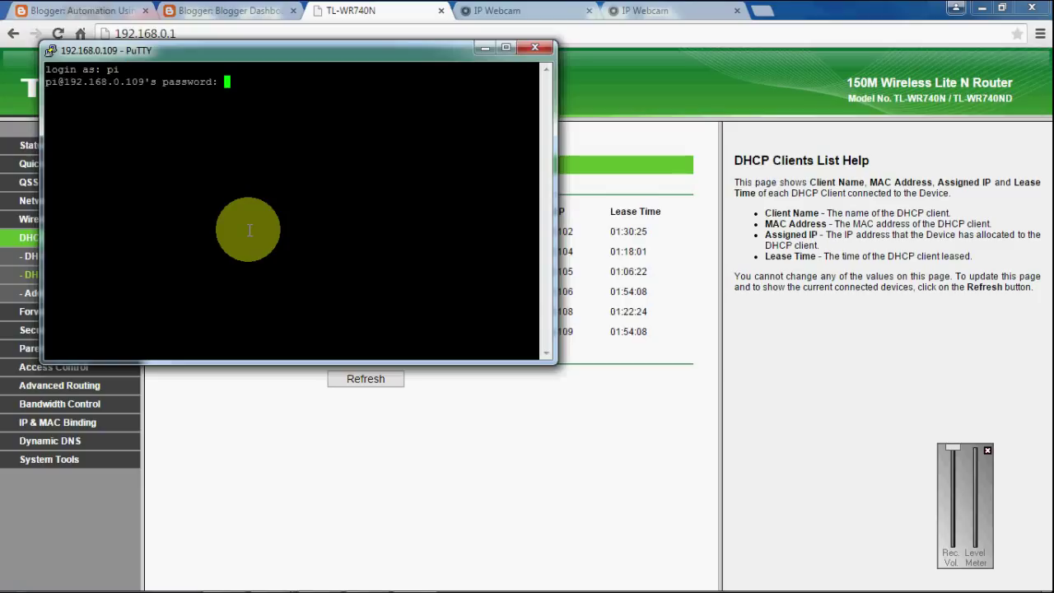
pyautogui.press('Return')
# Run tightvncserver in the PuTTY terminal to create X desktop raspberrypi:1.
pyautogui.moveTo(412, 579)
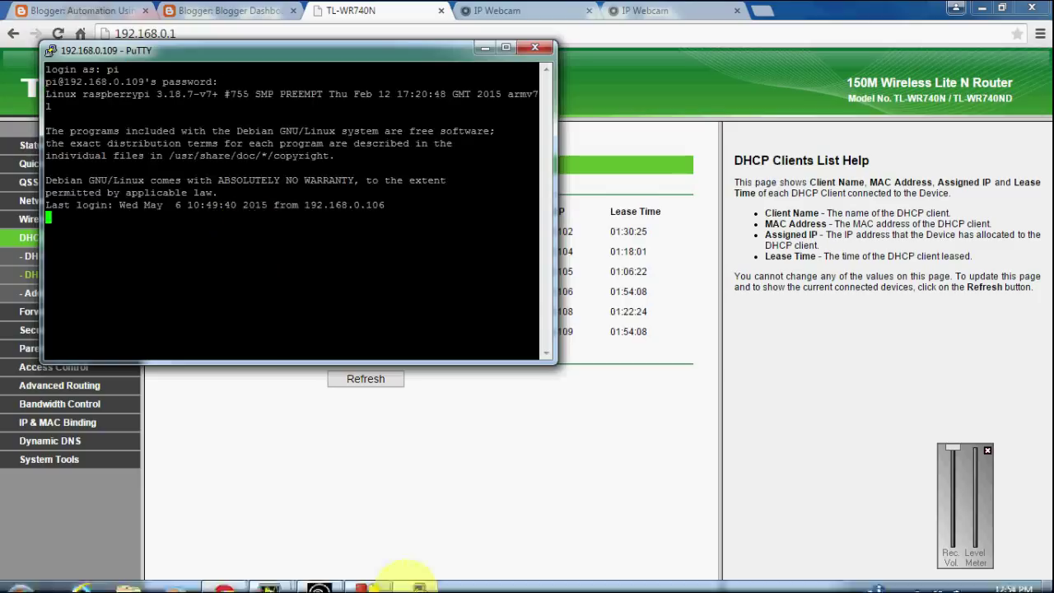
pyautogui.click(367, 576)
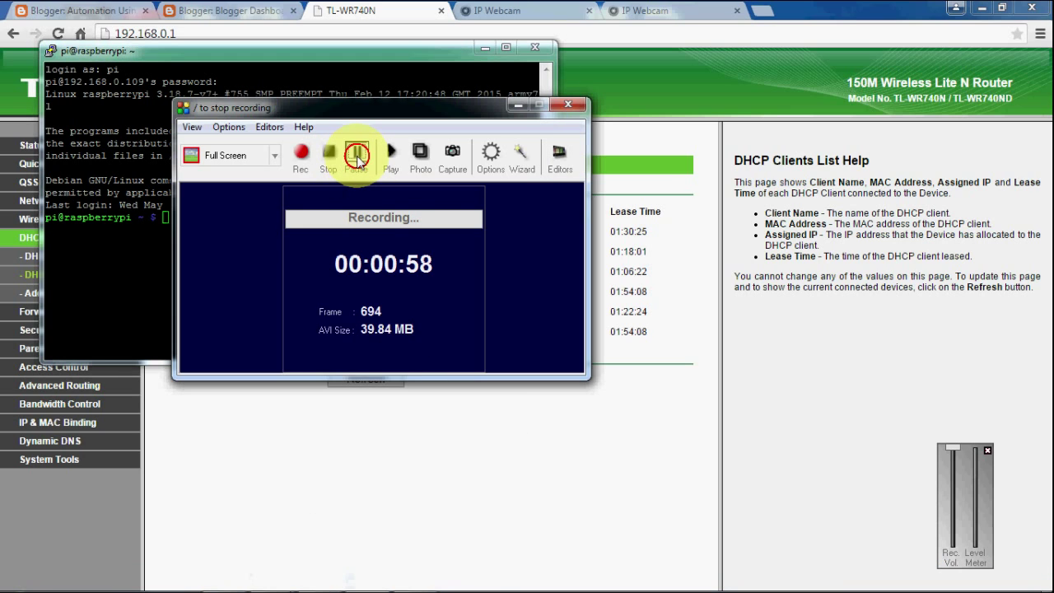
pyautogui.click(163, 239)
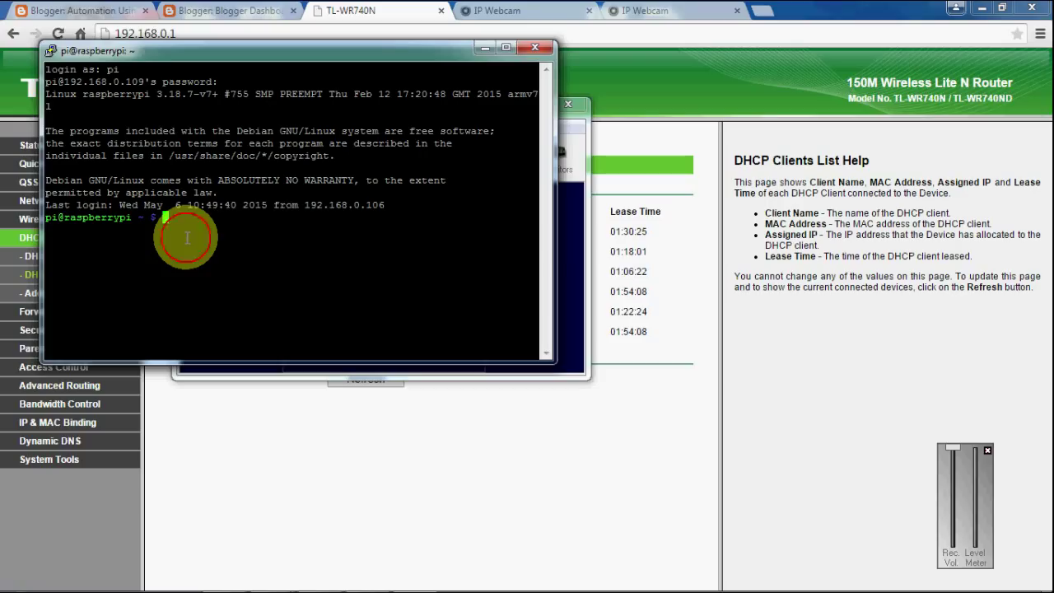
pyautogui.write('tightvncserver')
pyautogui.press('Return')
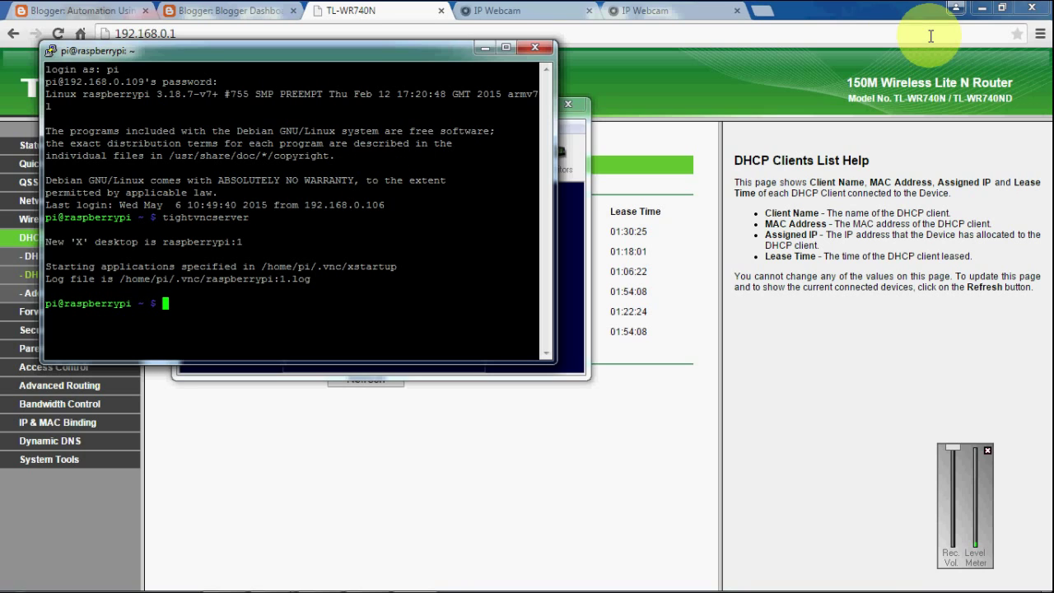
# Move the terminal window aside and launch VNC Viewer from its desktop shortcut.
pyautogui.click(982, 5)
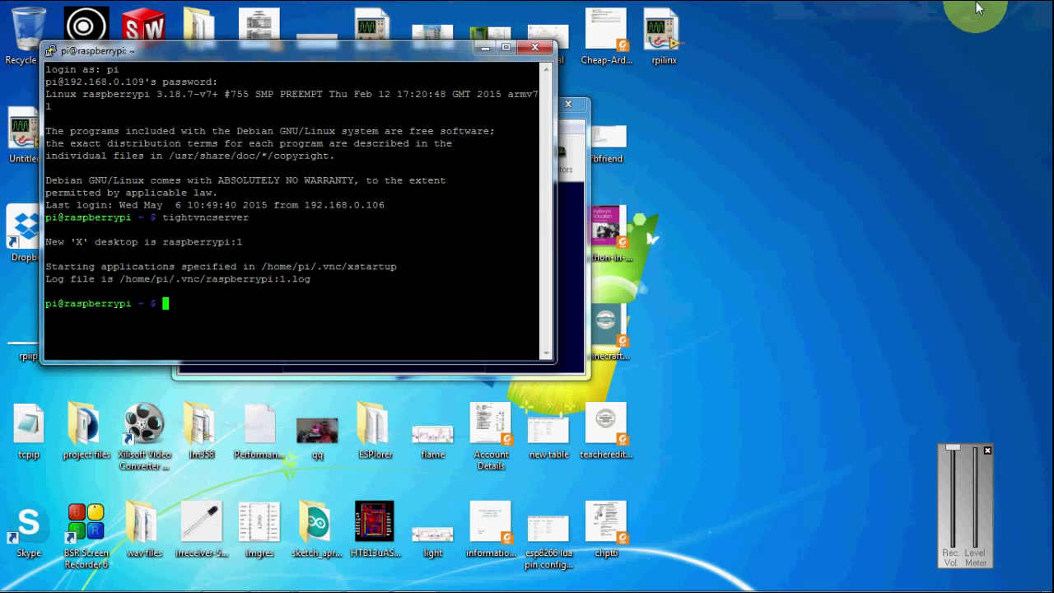
pyautogui.moveTo(452, 52); pyautogui.dragTo(929, 104)
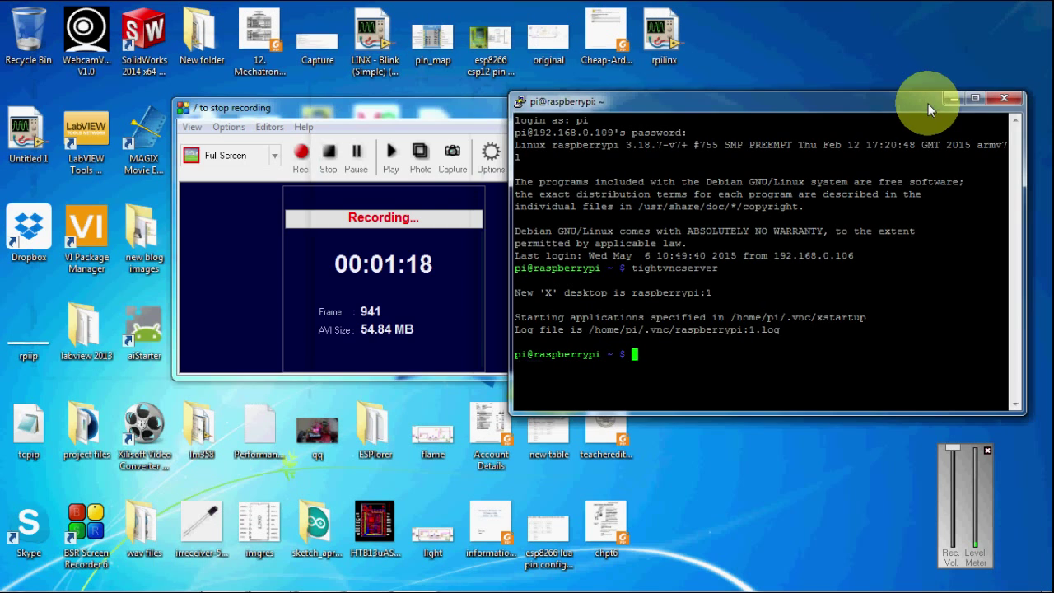
pyautogui.click(494, 100)
pyautogui.click(513, 106)
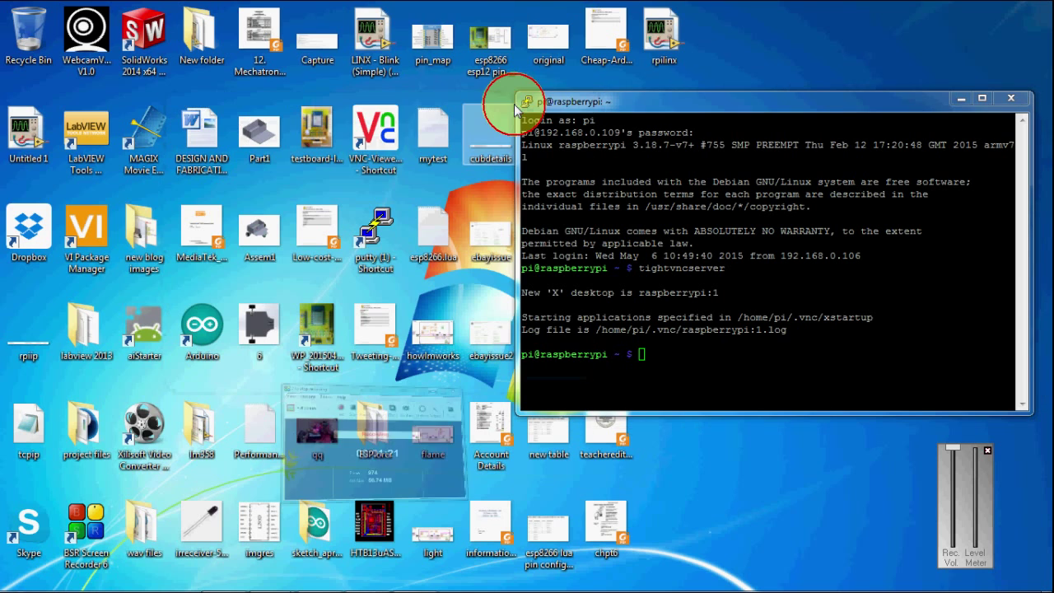
pyautogui.click(368, 123)
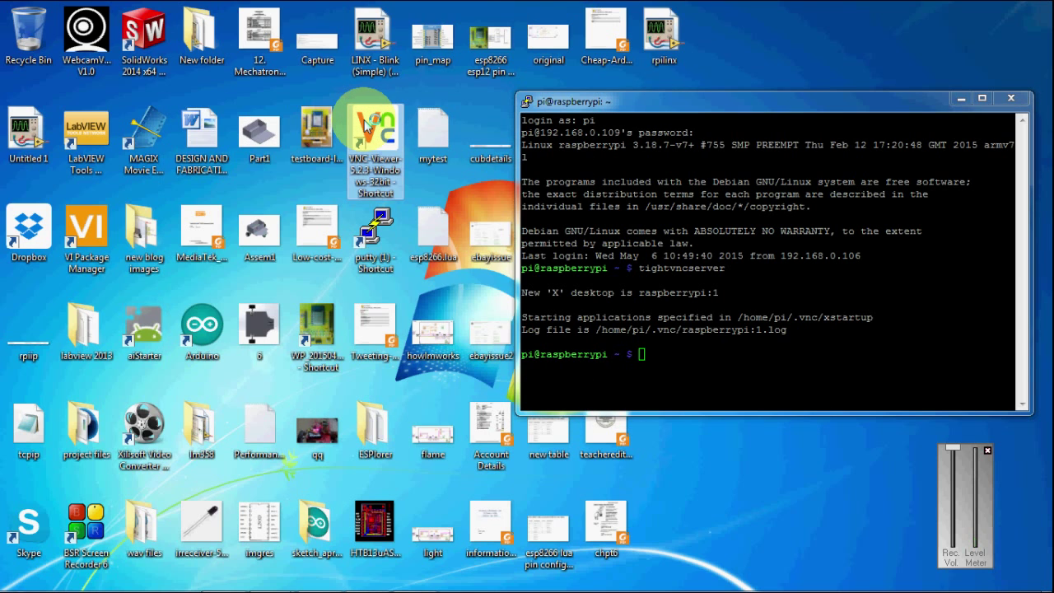
pyautogui.doubleClick(368, 124)
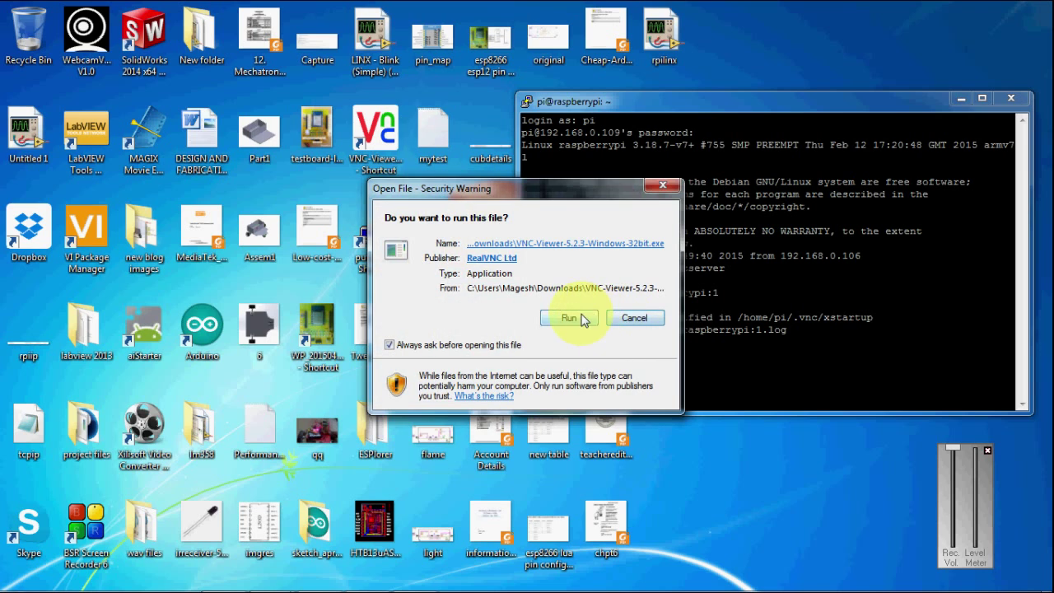
pyautogui.click(570, 318)
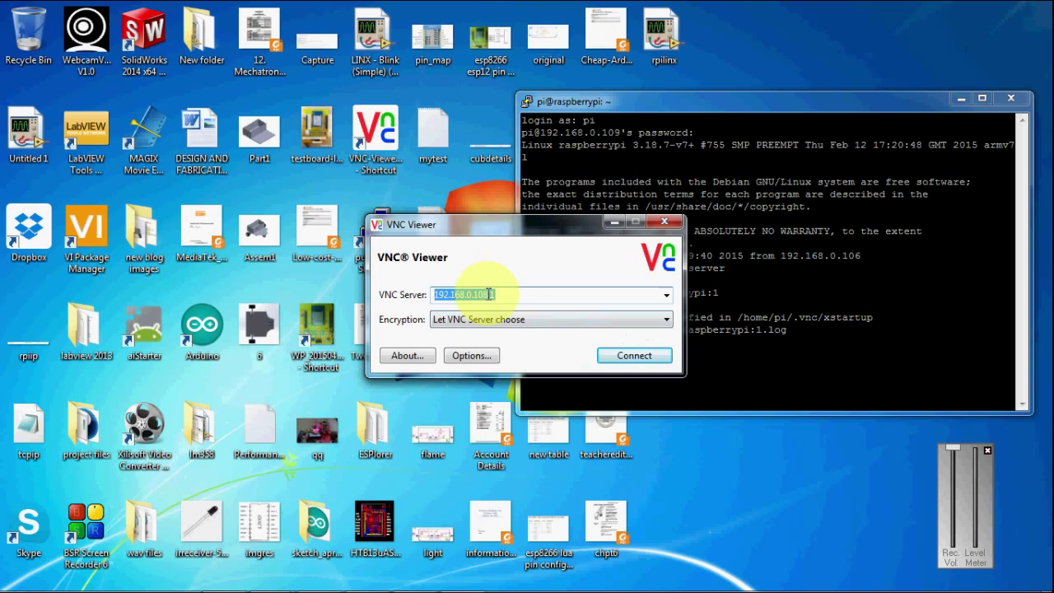
# Connect VNC Viewer to 192.168.0.109:1, accepting the unencrypted warning and entering the VNC password.
pyautogui.click(490, 294)
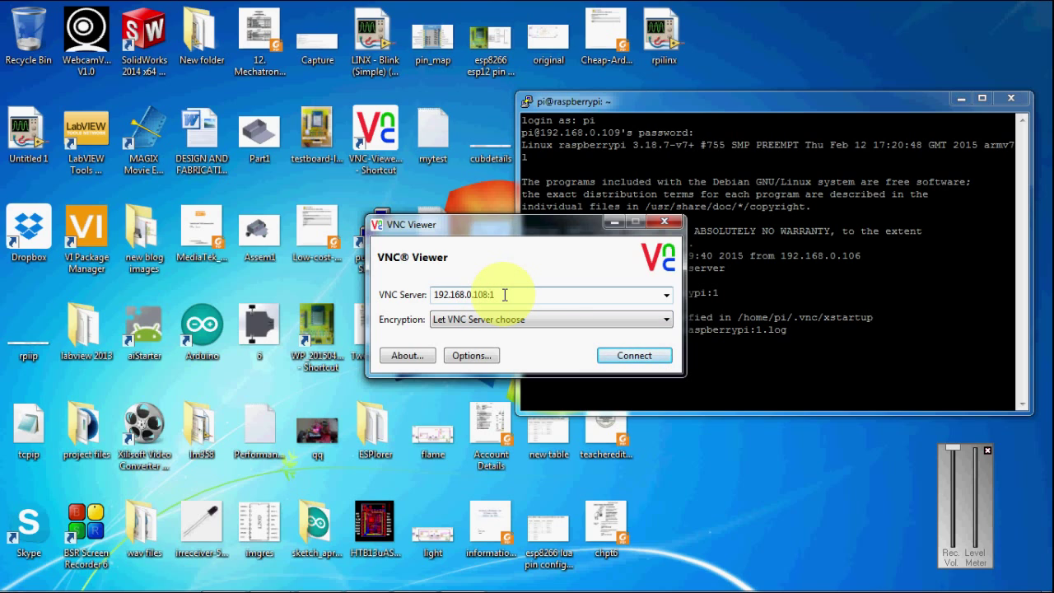
pyautogui.press('BackSpace')
pyautogui.write('9')
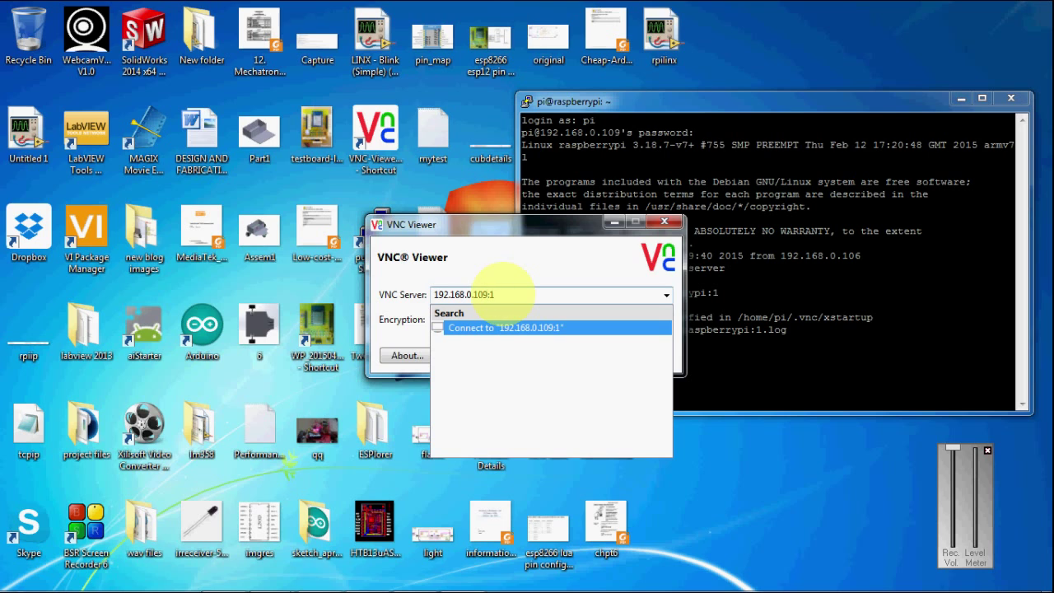
pyautogui.press('Return')
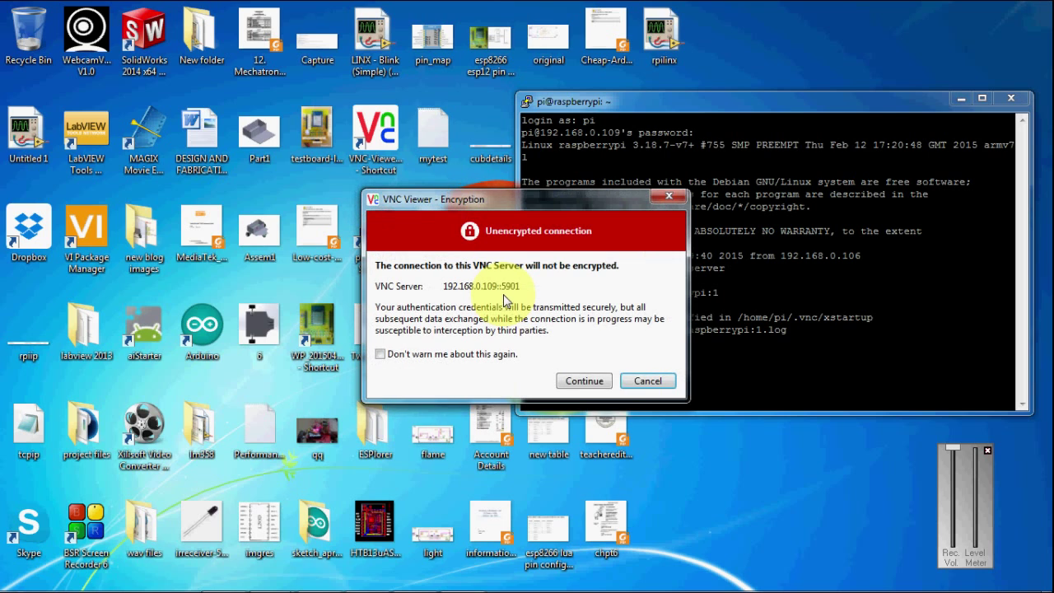
pyautogui.click(586, 381)
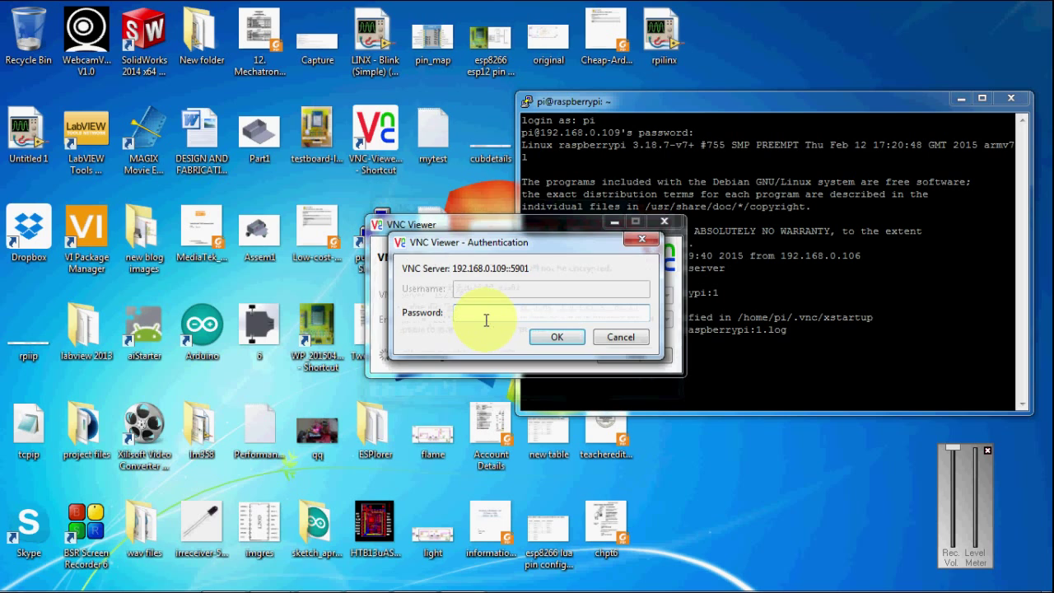
pyautogui.write('raspberry')
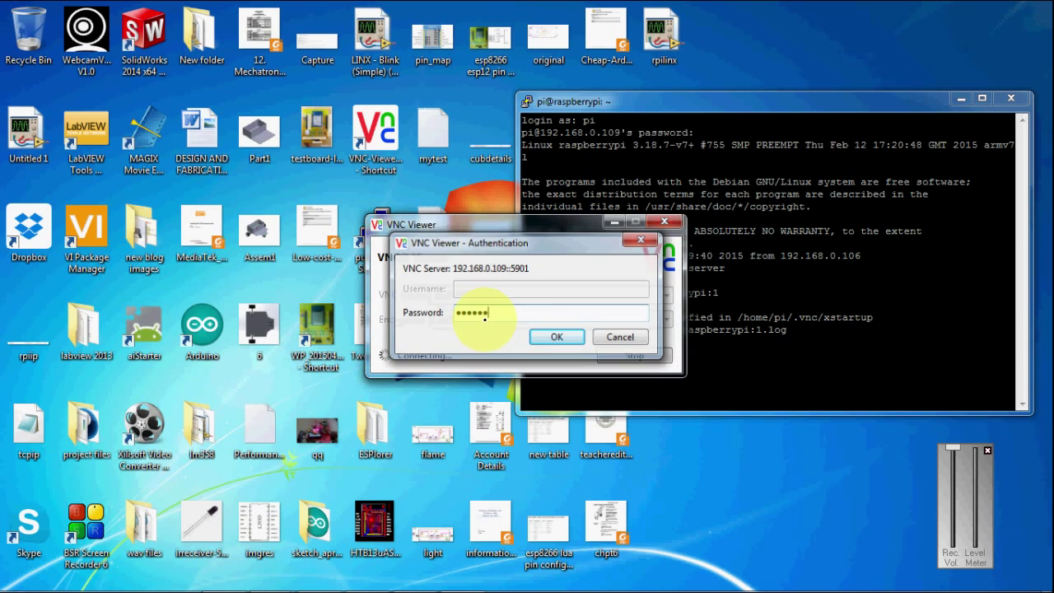
pyautogui.press('Return')
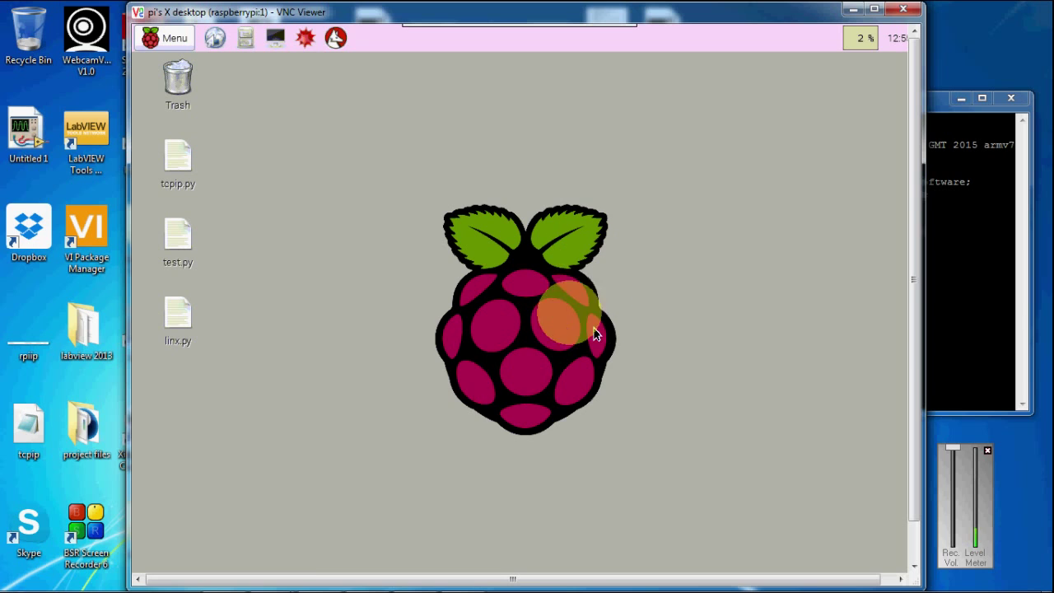
pyautogui.moveTo(173, 587)
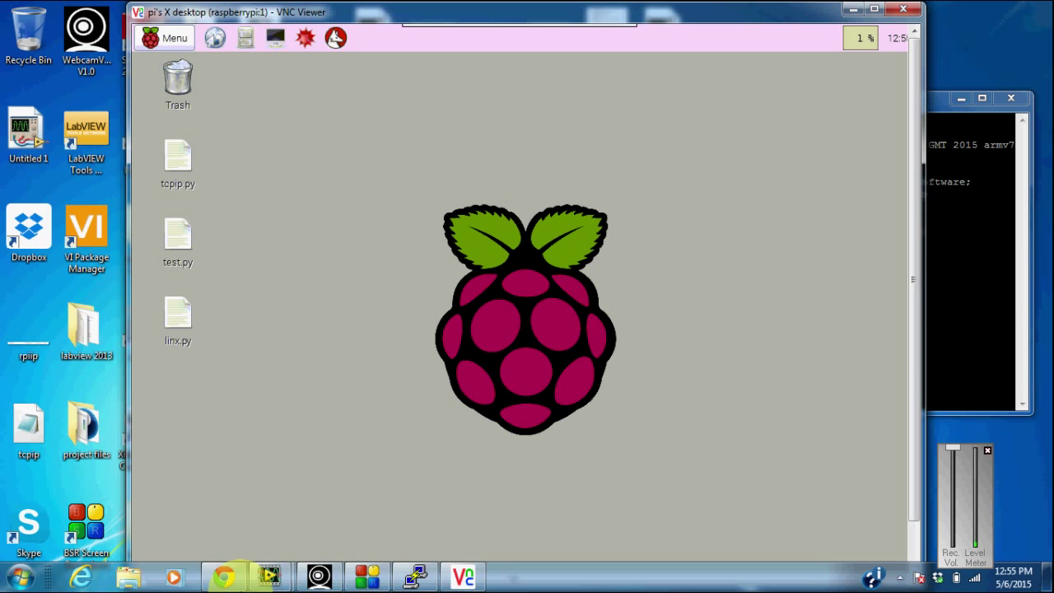
pyautogui.click(216, 577)
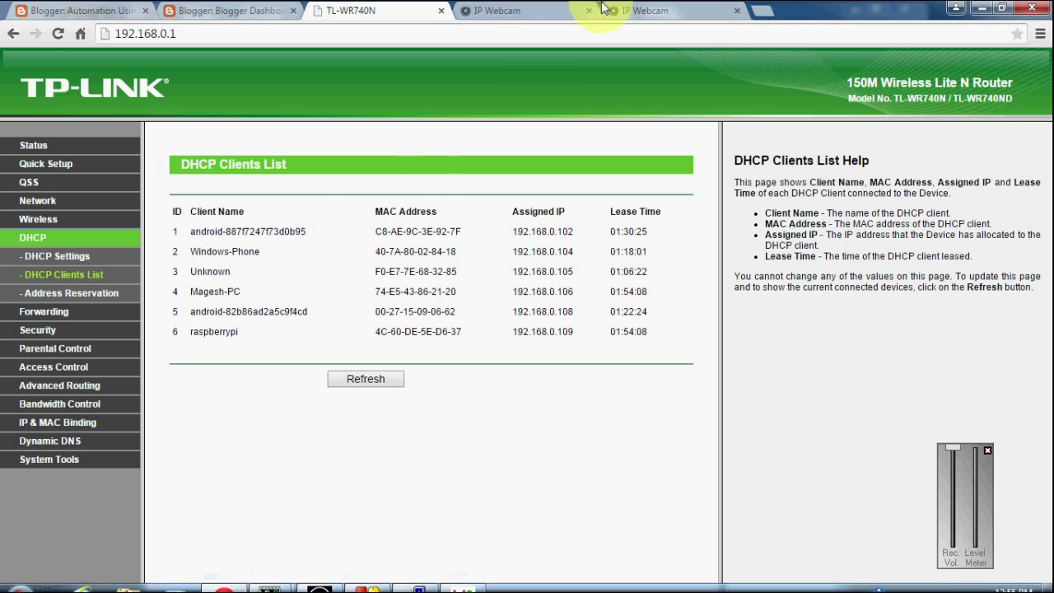
pyautogui.click(482, 8)
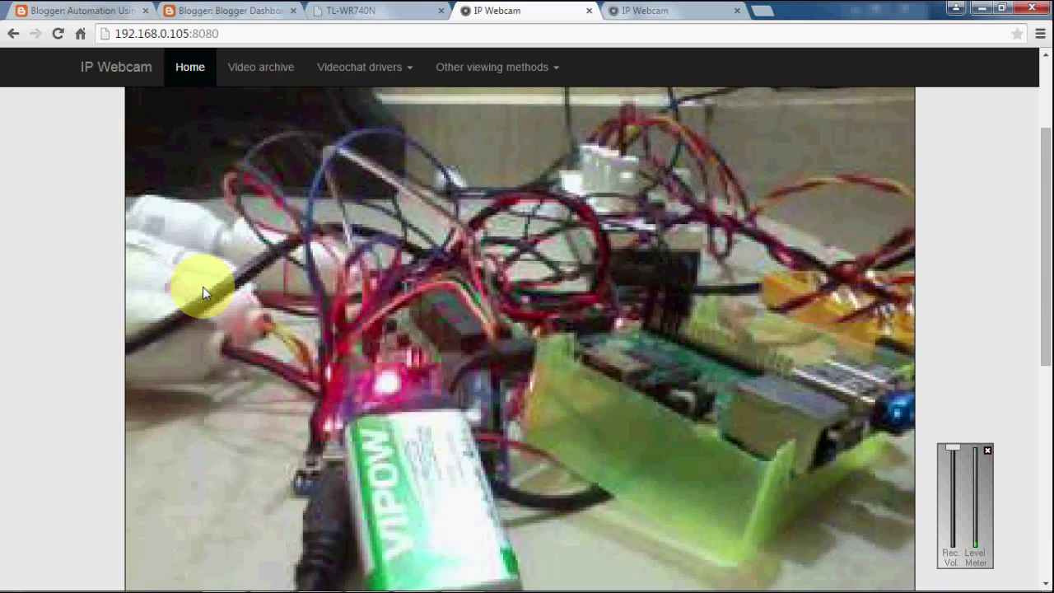
pyautogui.click(647, 10)
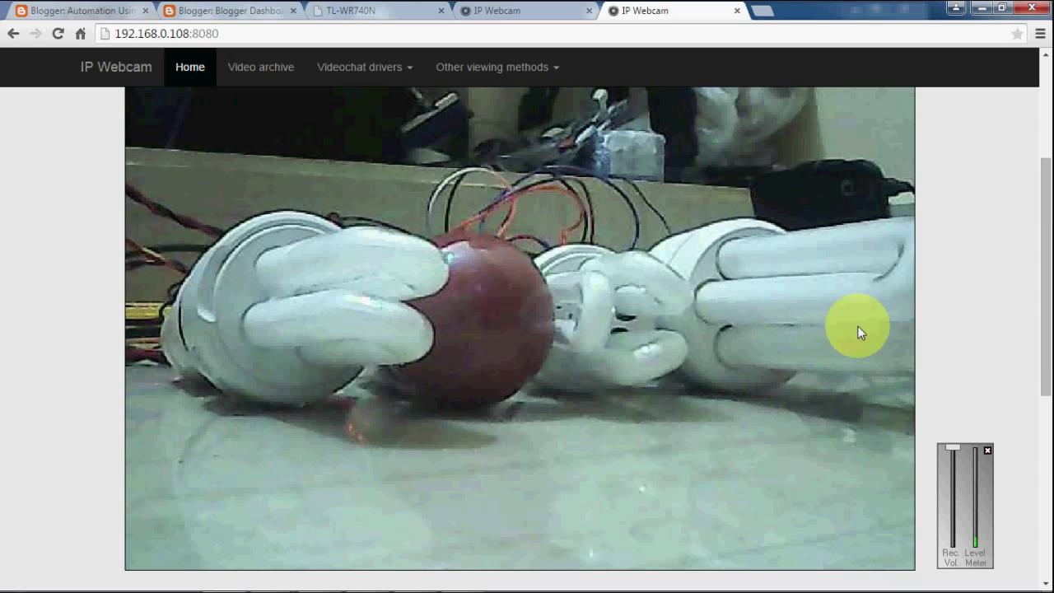
pyautogui.click(535, 10)
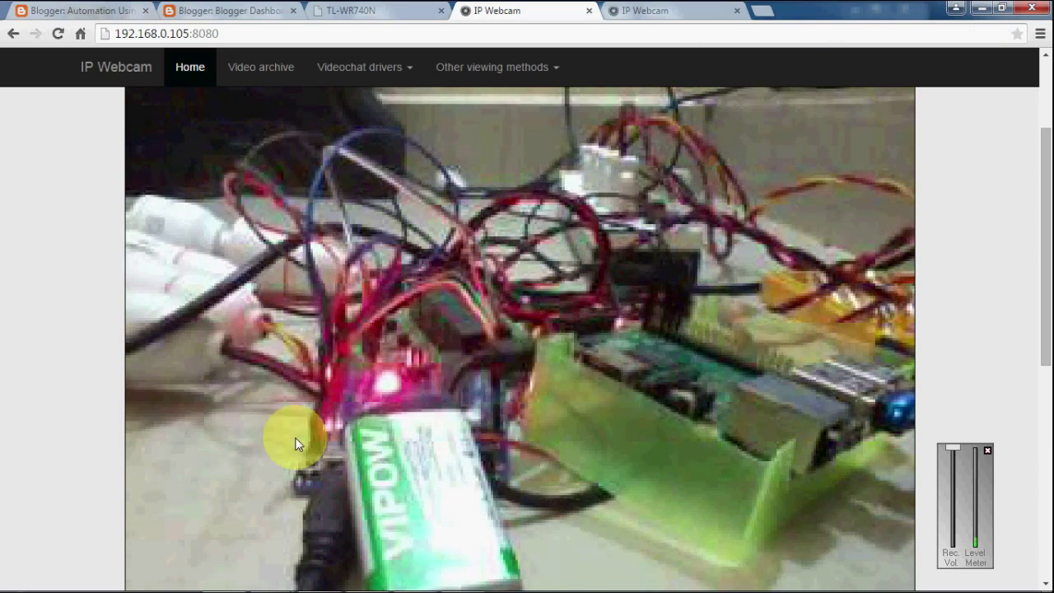
pyautogui.click(982, 12)
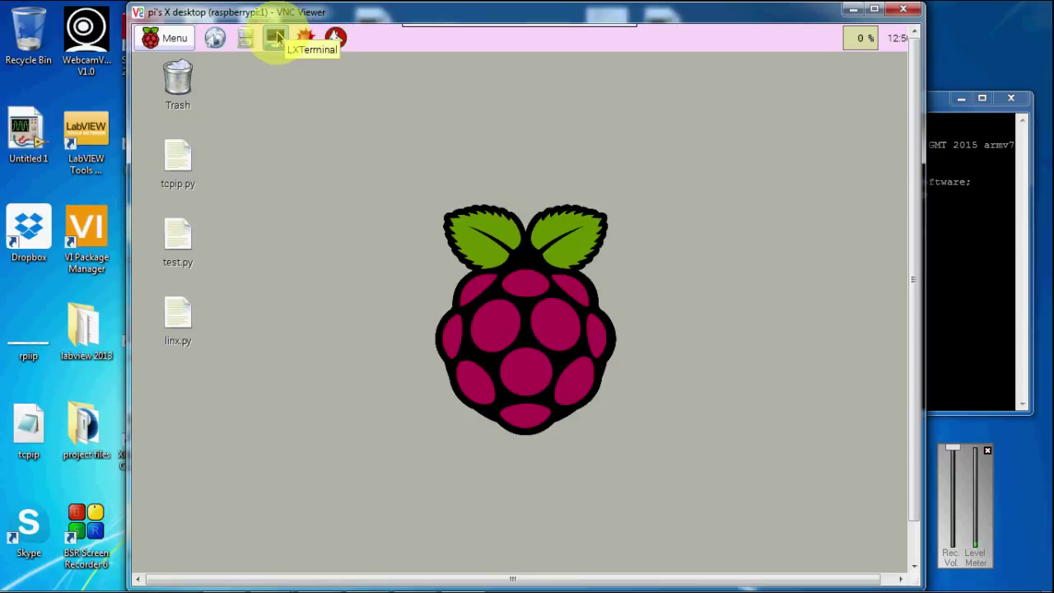
# Open LXTerminal on the Pi and change into the Desktop folder.
pyautogui.click(277, 39)
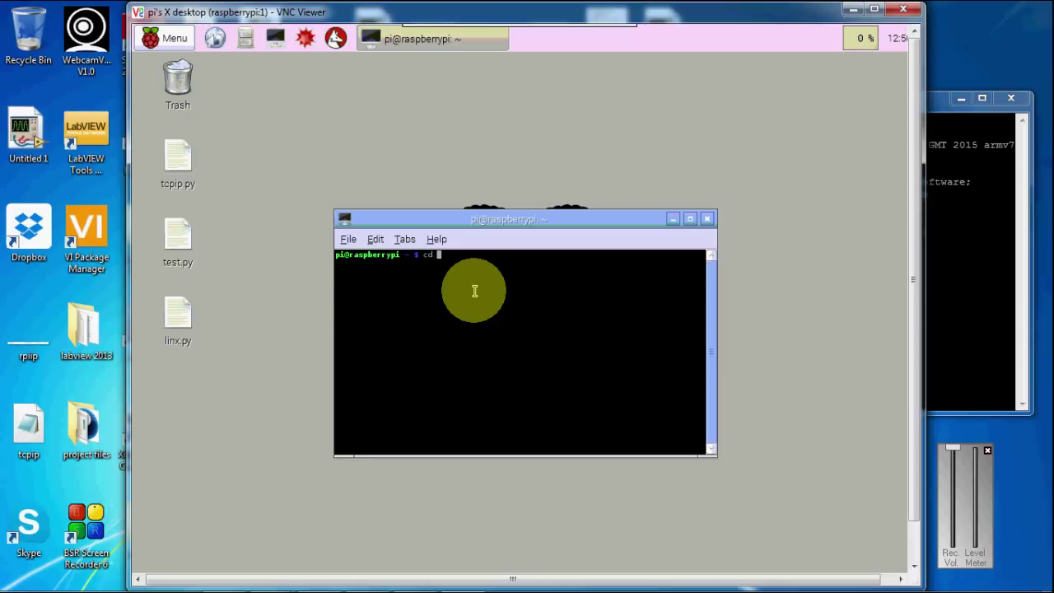
pyautogui.write('cd Desktop')
pyautogui.press('Return')
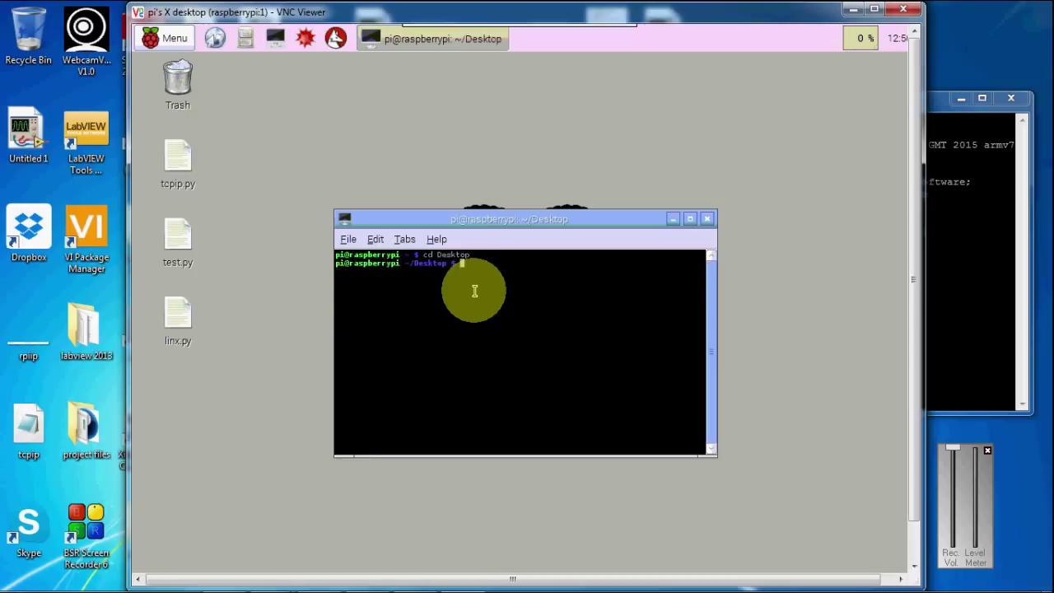
# Run 'sudo python linx.py', which fails to bind the socket with Error Code 99.
pyautogui.write('sudo python linx.py')
pyautogui.press('Return')
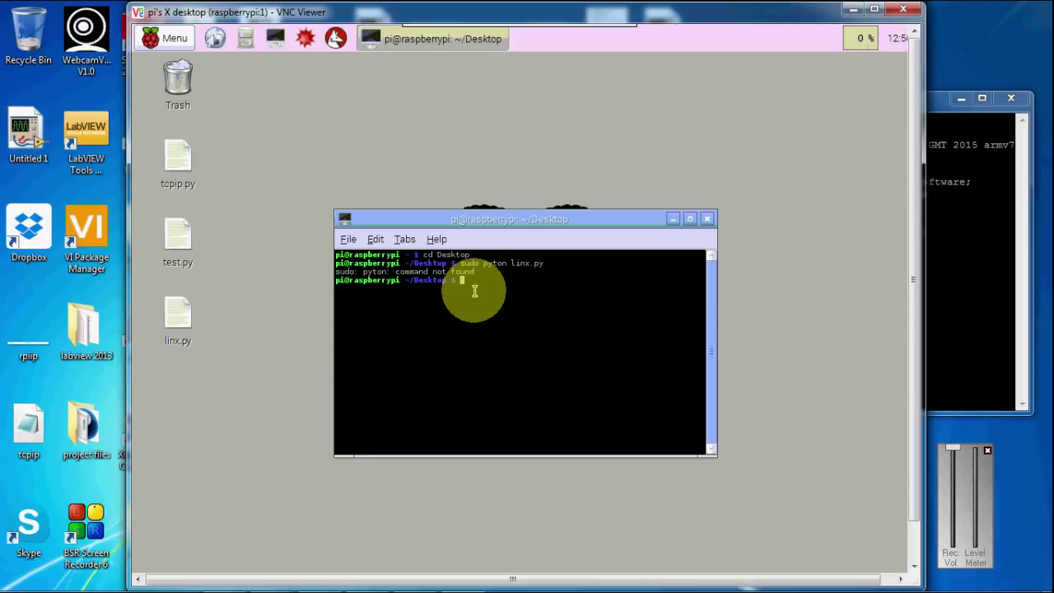
pyautogui.write('sudo python linx.py')
pyautogui.press('Return')
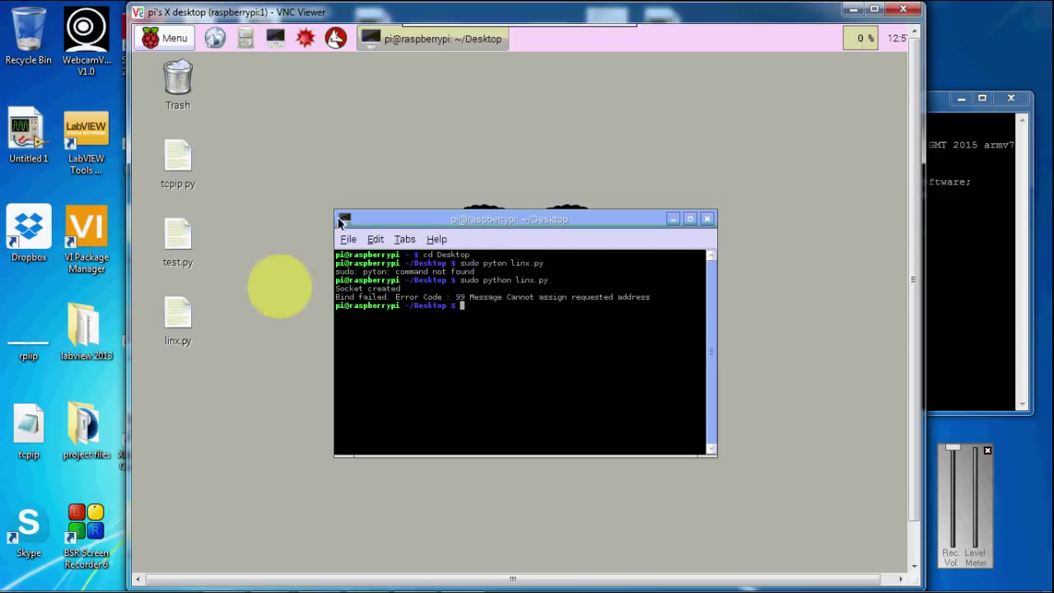
# Edit linx.py's HOST from 192.168.0.108 to 192.168.0.109, save it and close the editor.
pyautogui.click(185, 320)
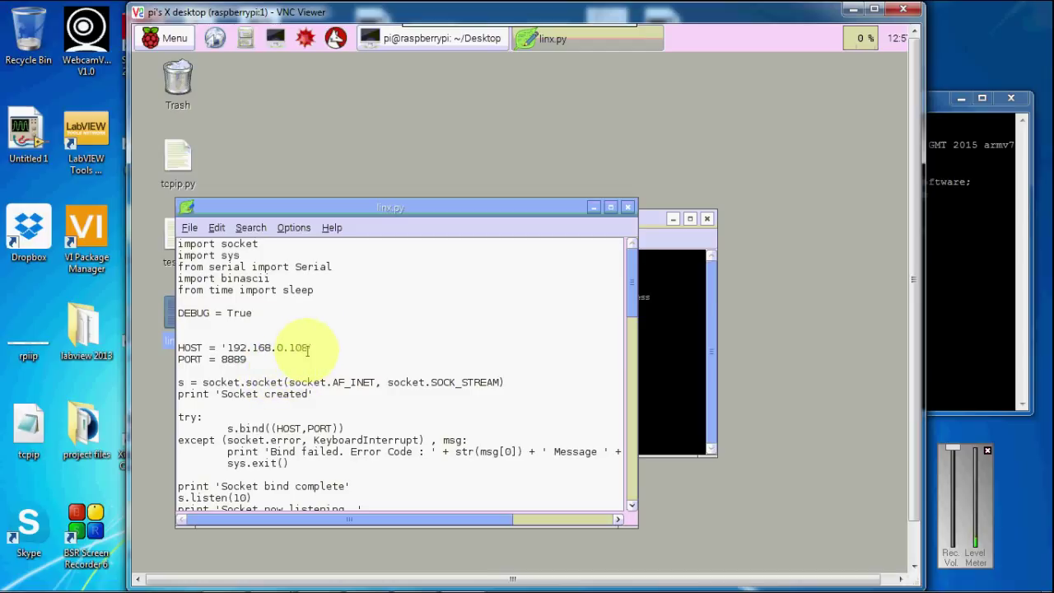
pyautogui.press('BackSpace')
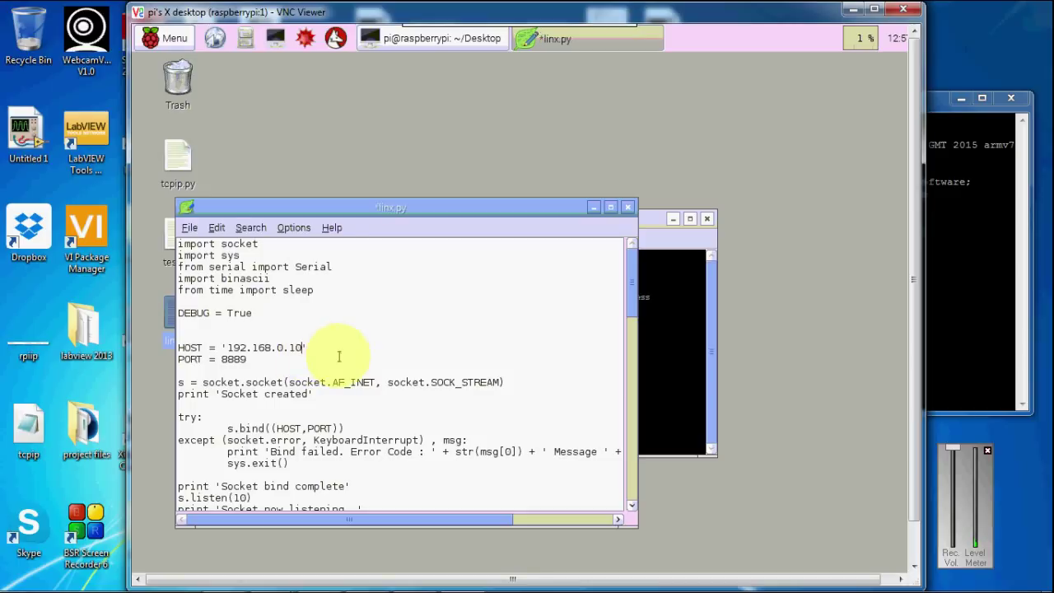
pyautogui.write('9')
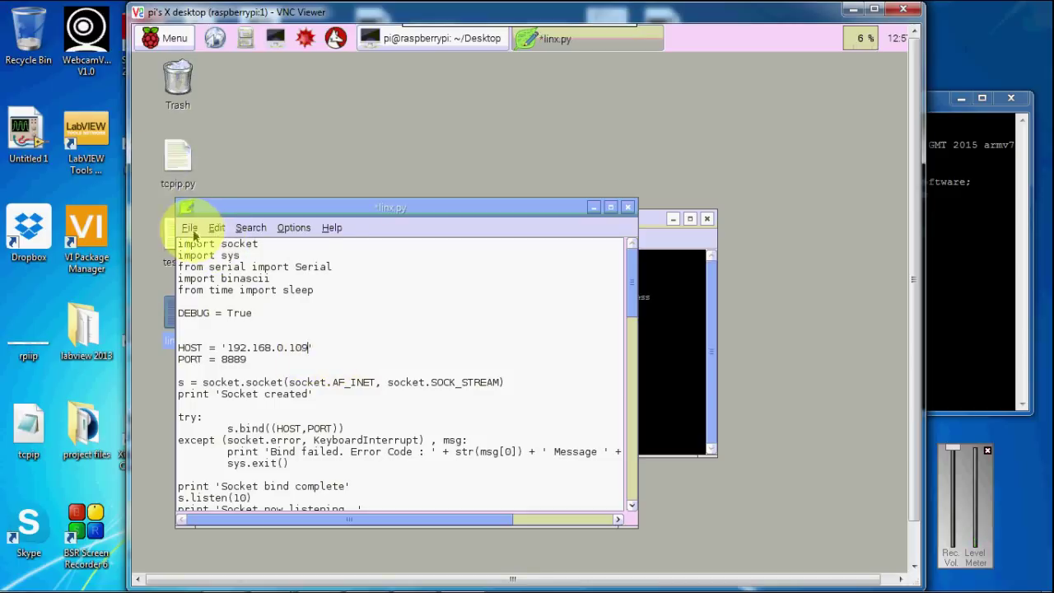
pyautogui.click(190, 233)
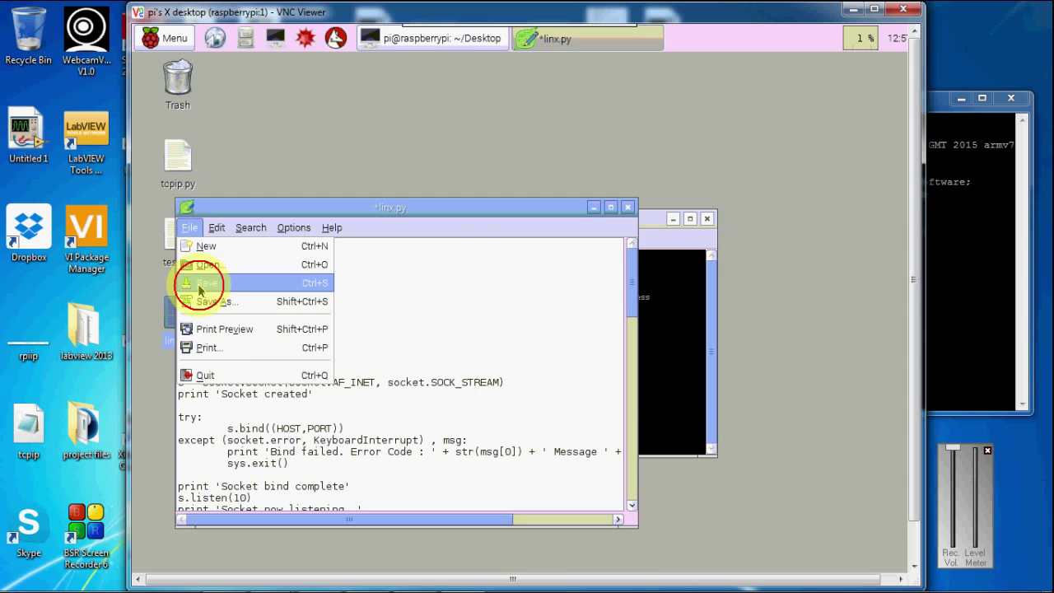
pyautogui.click(196, 282)
pyautogui.click(629, 207)
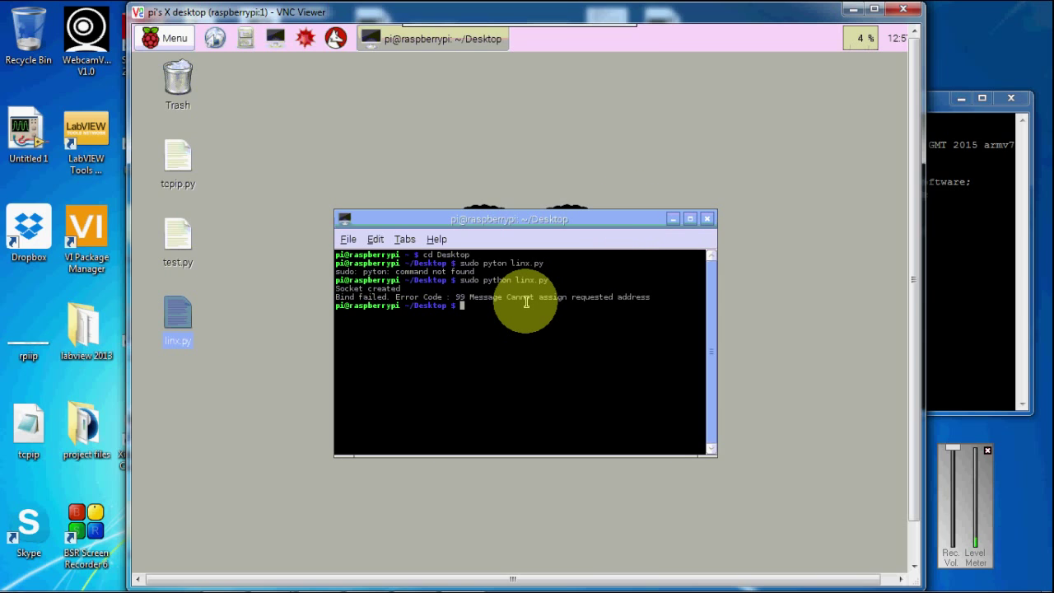
# Rerun 'sudo python linx.py' until the socket is listening, then shrink the VNC Viewer window.
pyautogui.write('sudo python linx.py')
pyautogui.press('Return')
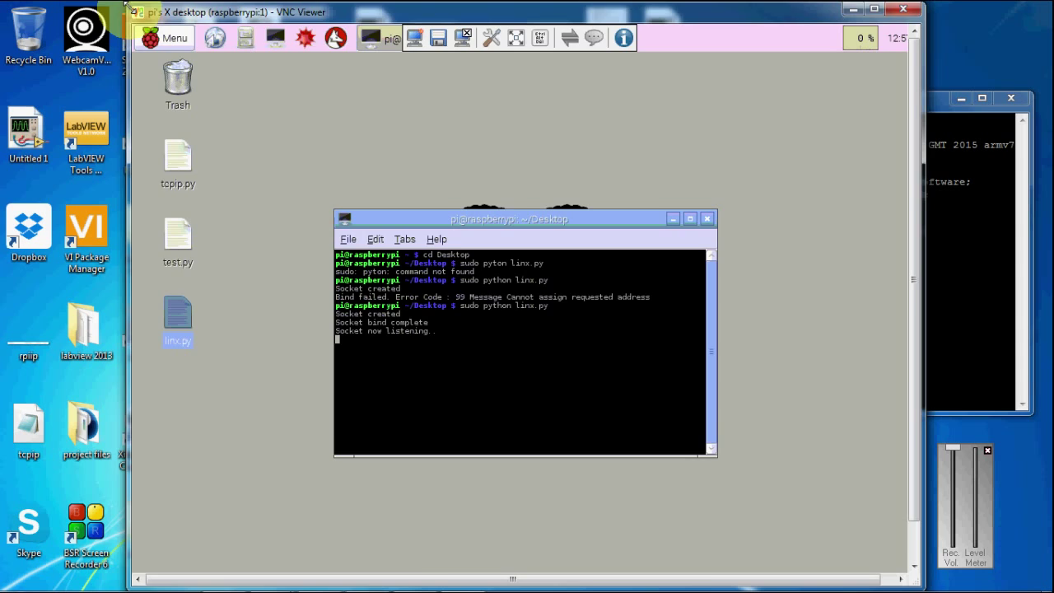
pyautogui.moveTo(128, 6); pyautogui.dragTo(441, 122)
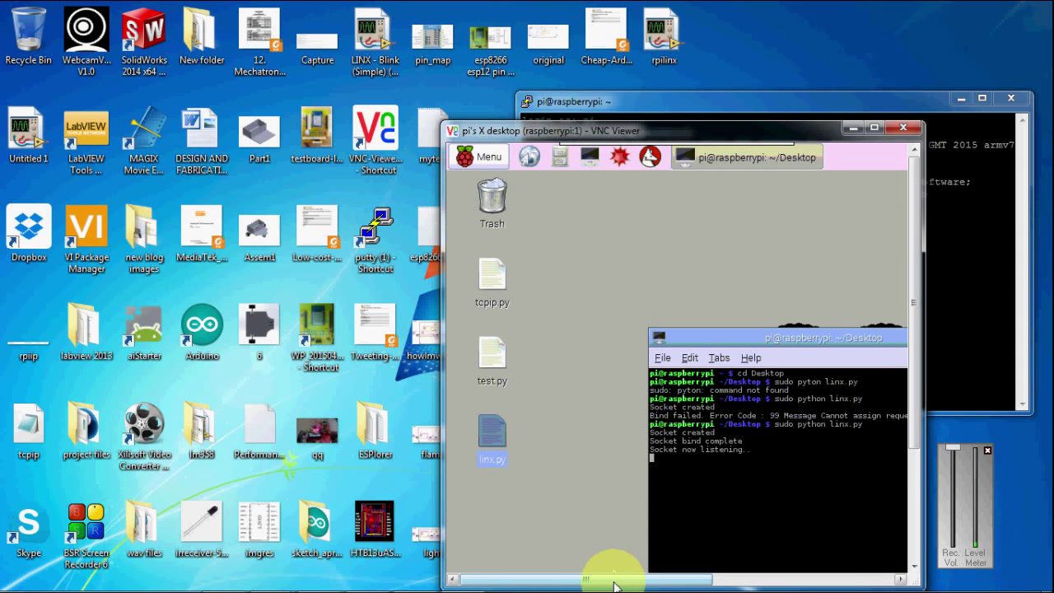
# Bring up the rpilinx.vi block diagram and highlight its TCP Configuration input and While Loop.
pyautogui.moveTo(614, 583); pyautogui.dragTo(687, 569)
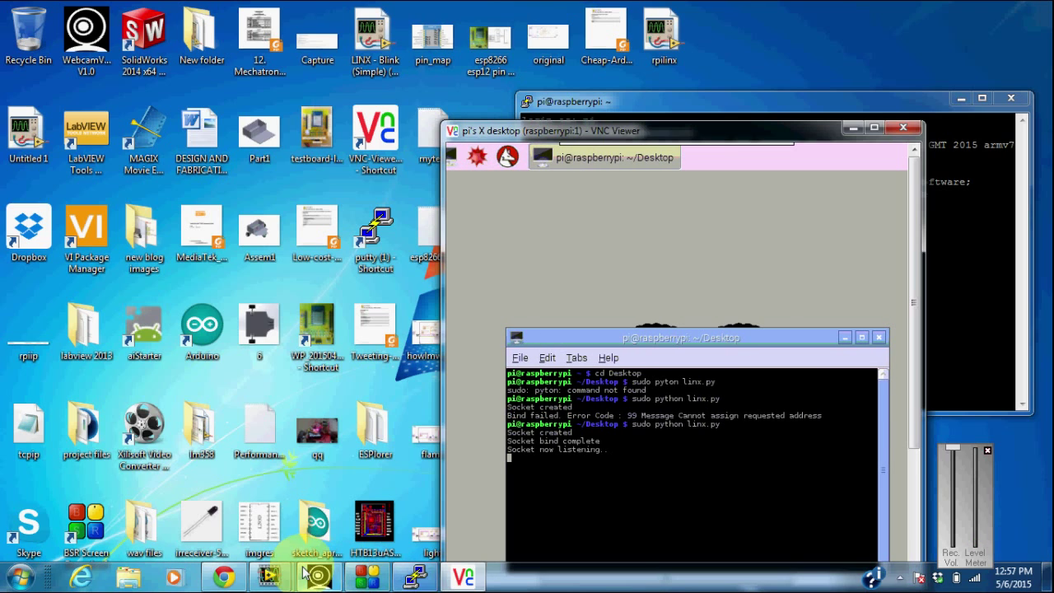
pyautogui.moveTo(275, 574)
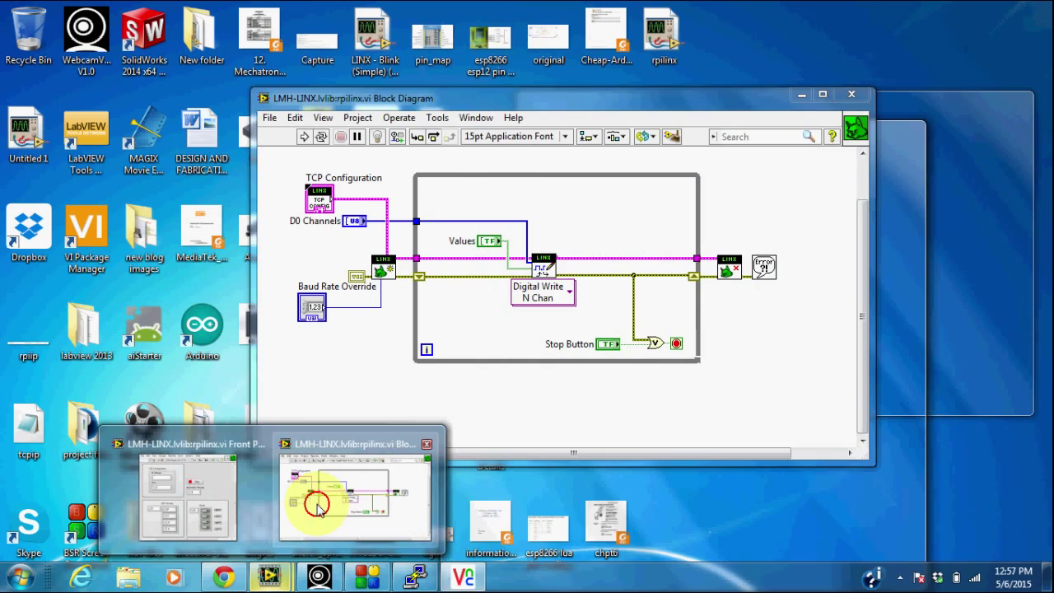
pyautogui.click(319, 508)
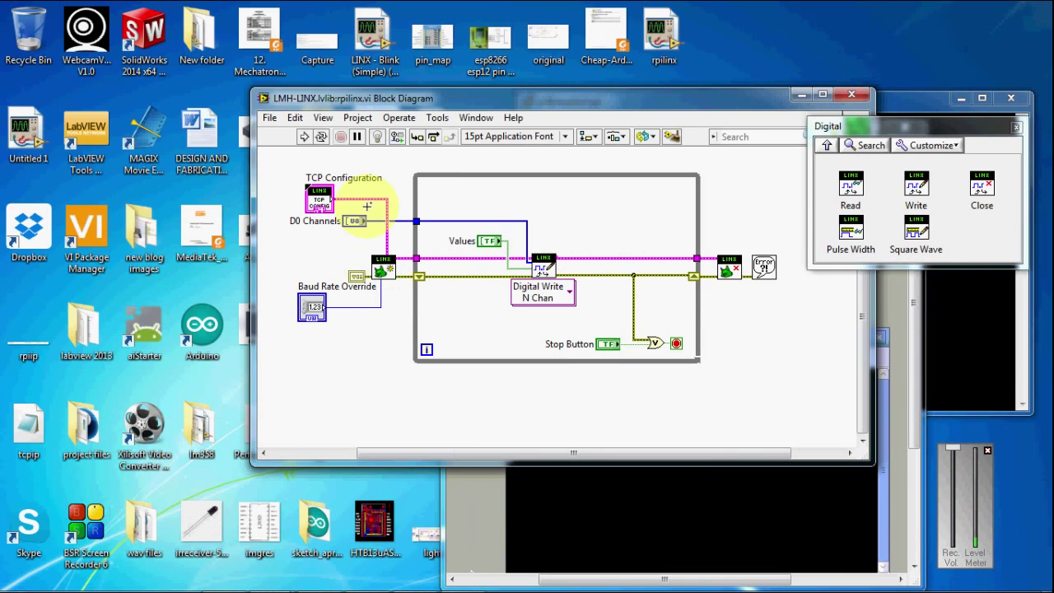
pyautogui.moveTo(305, 172); pyautogui.dragTo(357, 192)
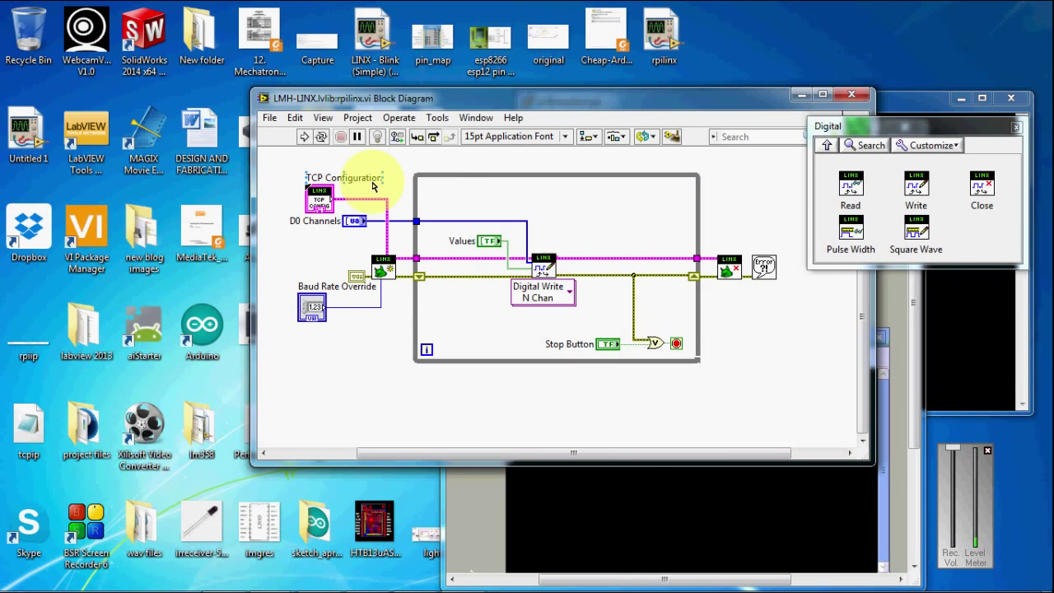
pyautogui.click(414, 263)
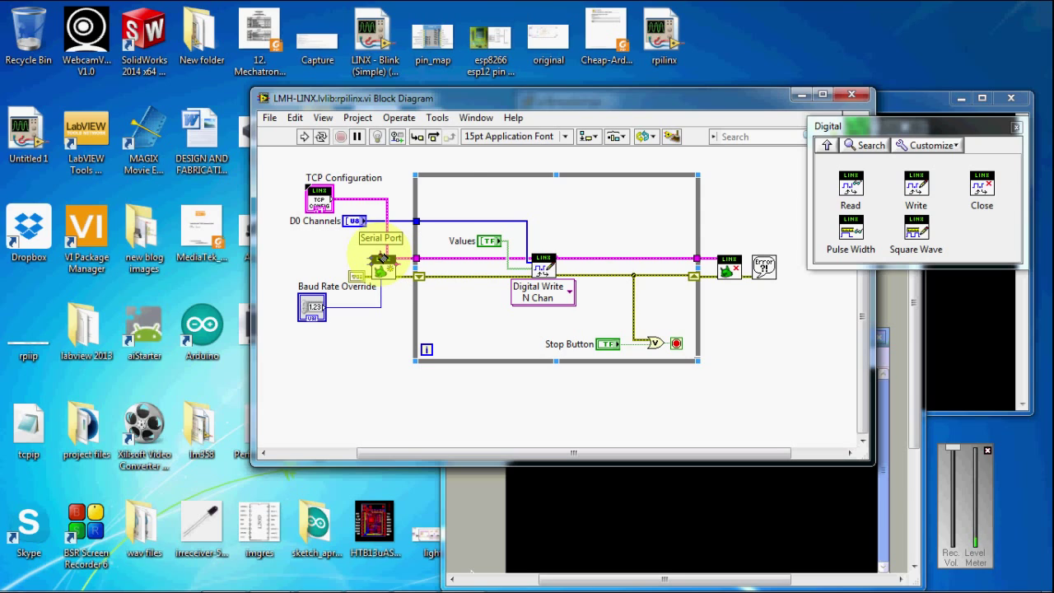
pyautogui.click(338, 177)
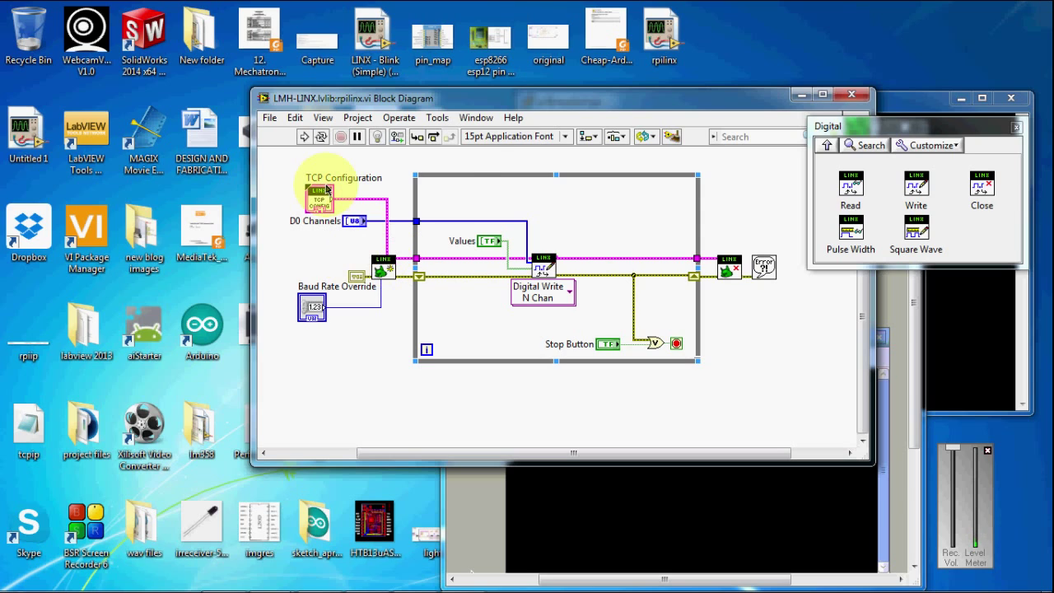
pyautogui.click(478, 118)
# Enter IP Address 192.168.0.109 and Port 8889 on the rpilinx front panel and run the VI.
pyautogui.click(491, 134)
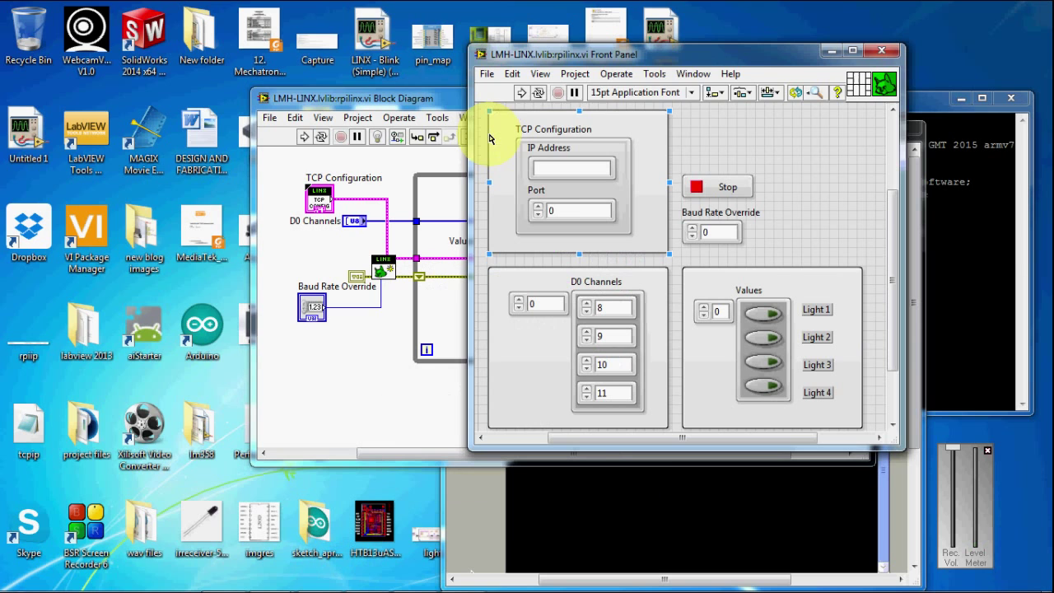
pyautogui.moveTo(614, 27); pyautogui.dragTo(285, 39)
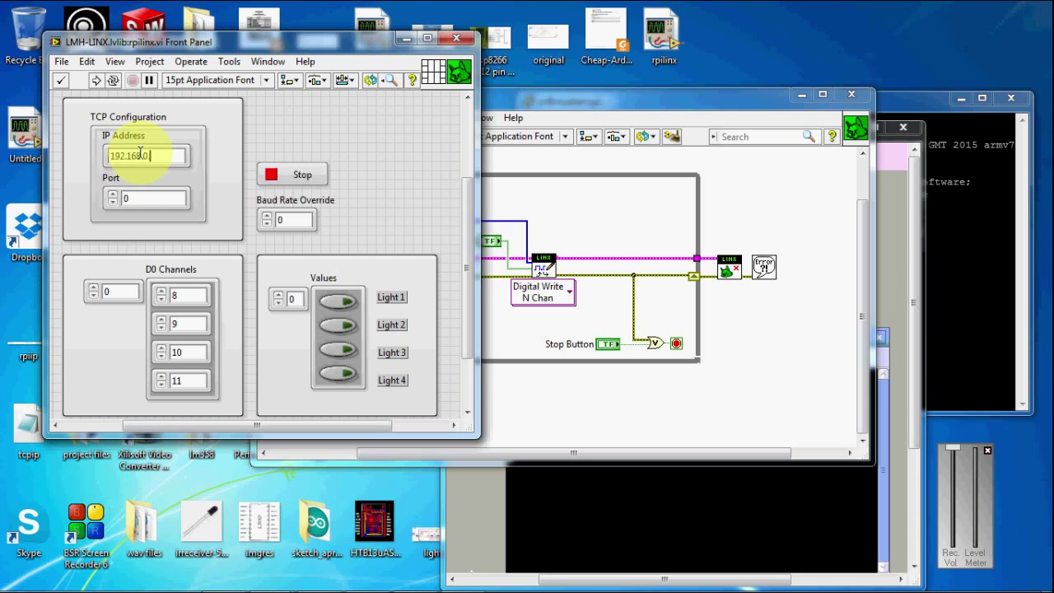
pyautogui.click(144, 202)
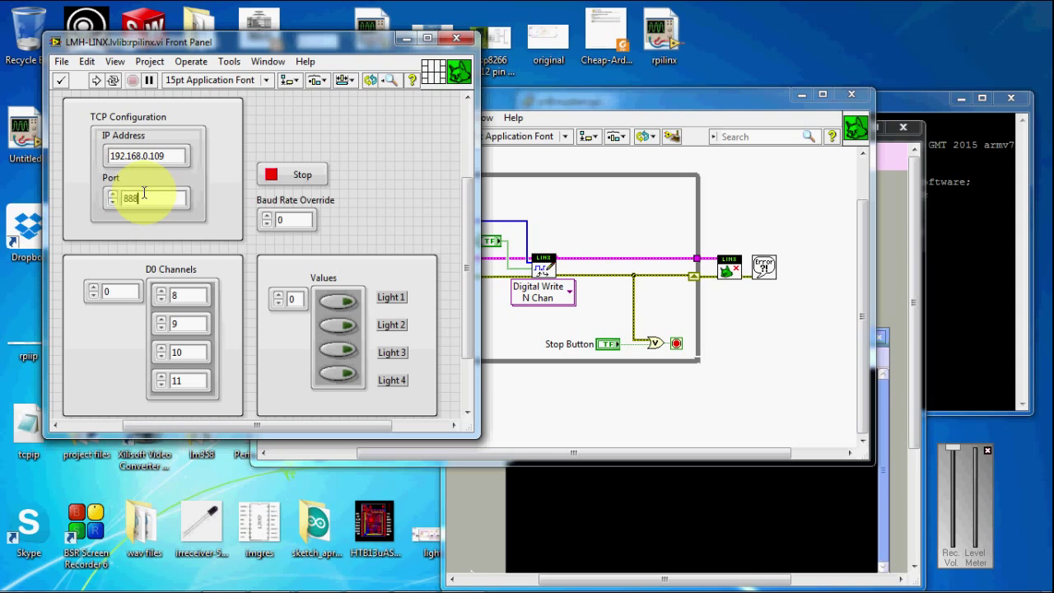
pyautogui.click(98, 82)
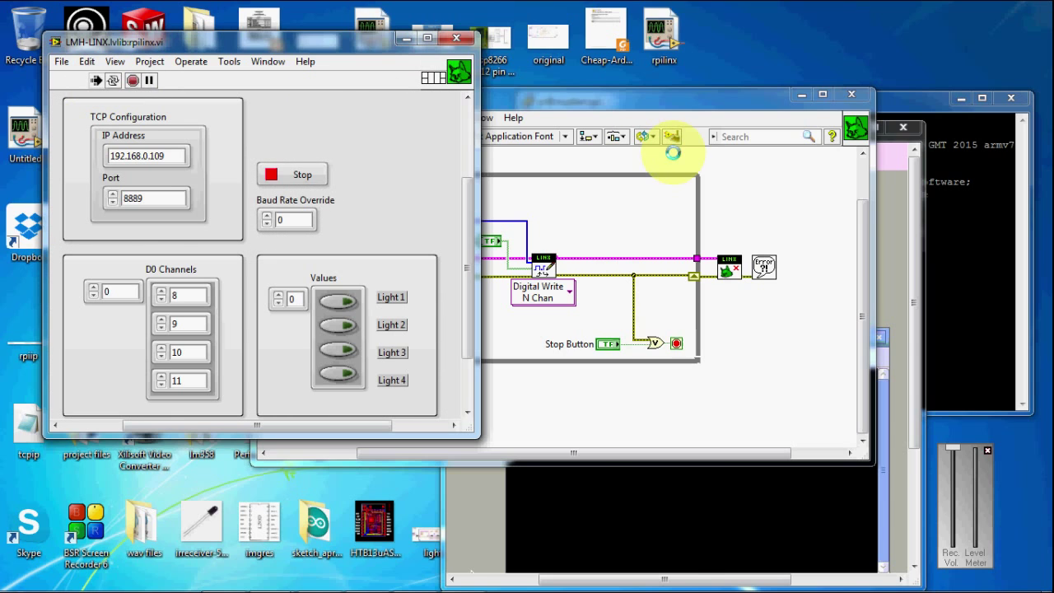
# Bring the Pi terminal forward and move its VNC window up and to the right.
pyautogui.click(906, 217)
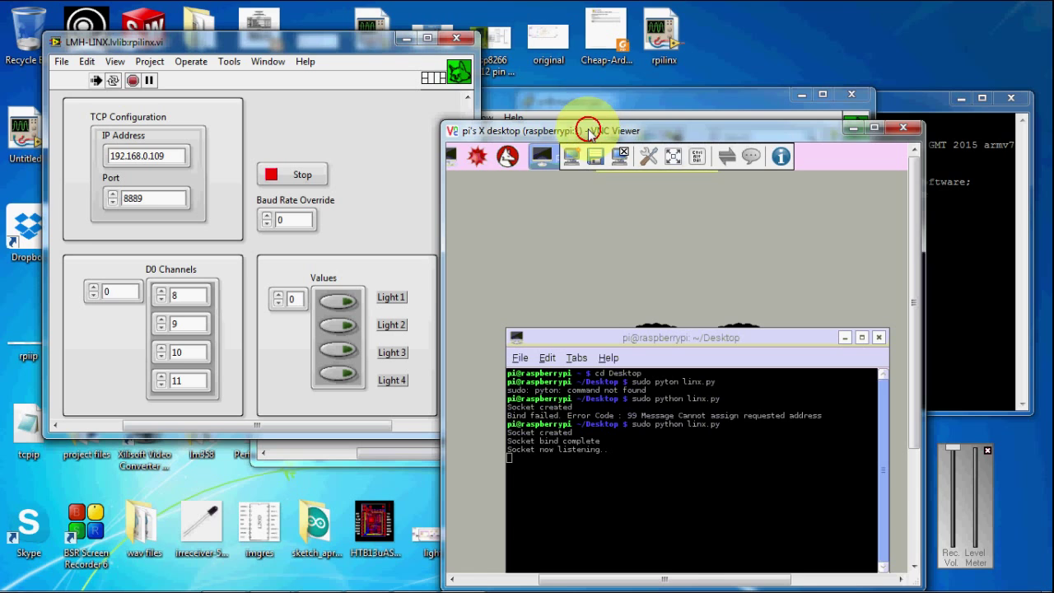
pyautogui.moveTo(588, 129); pyautogui.dragTo(647, 45)
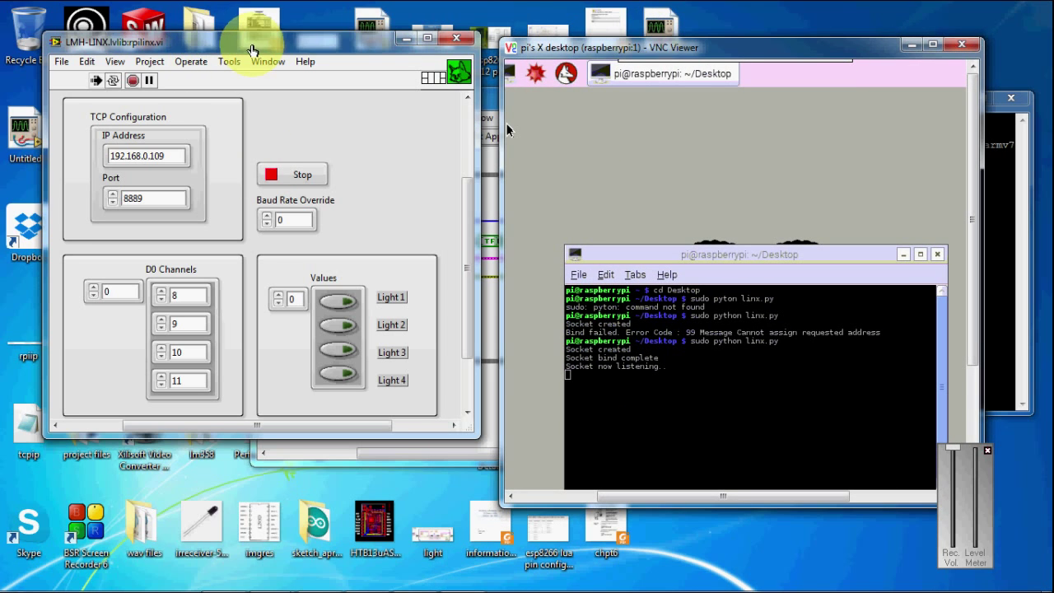
# Run rpilinx.vi, dismiss the resulting Error 5007, and return to the Pi terminal output.
pyautogui.click(388, 192)
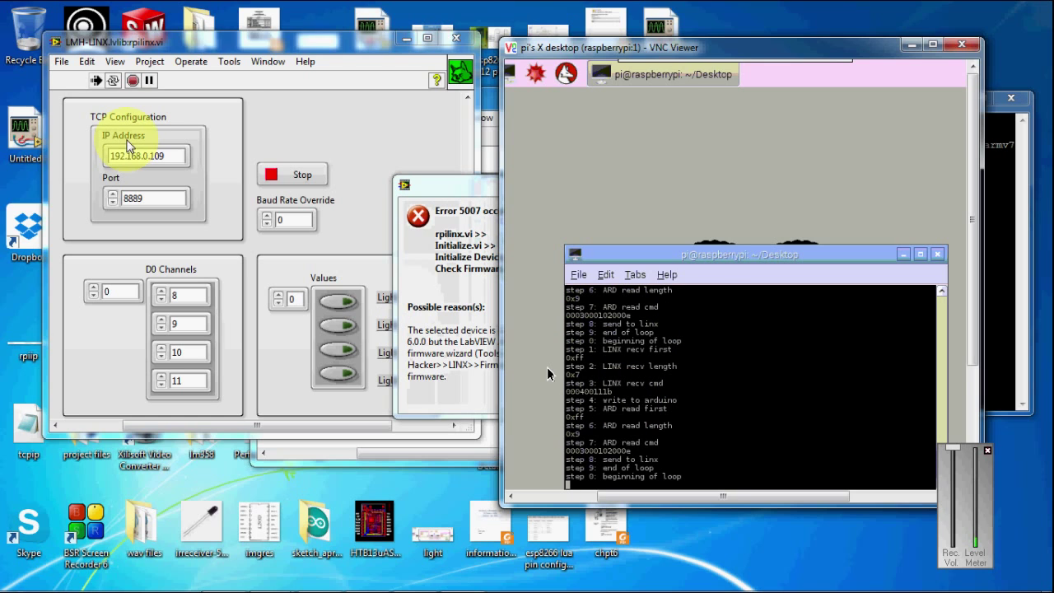
pyautogui.click(460, 193)
pyautogui.click(617, 397)
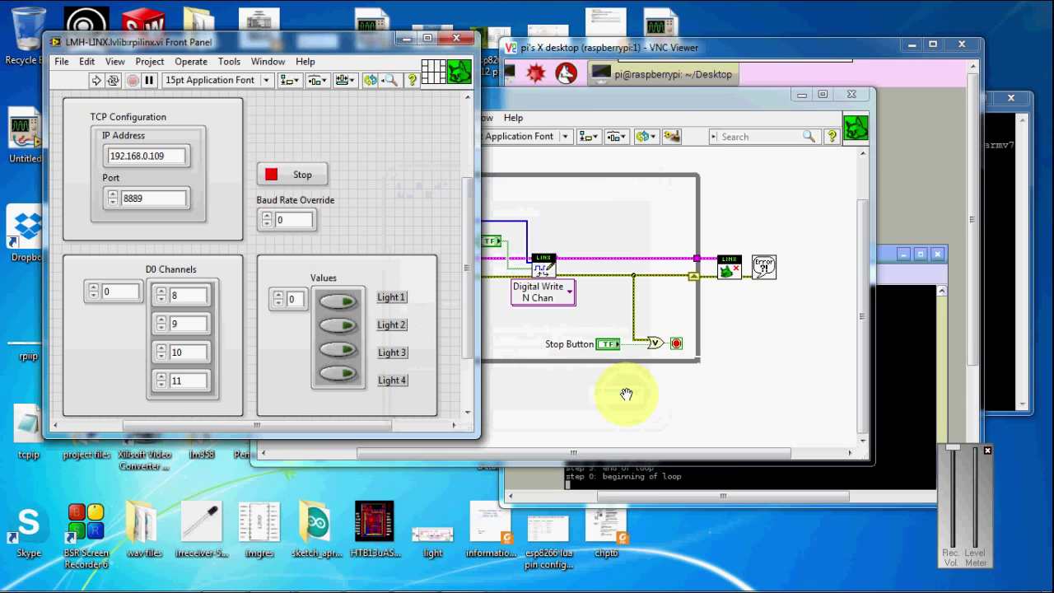
pyautogui.click(887, 467)
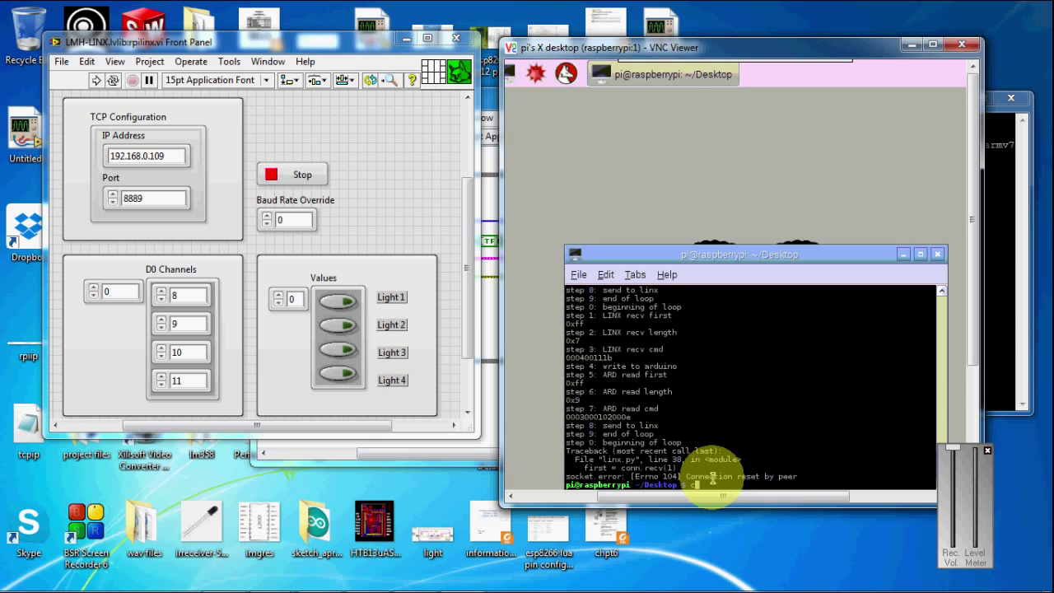
# Clear the terminal, relaunch the server with sudo python linx.py, and run the rpilinx VI.
pyautogui.press('Return')
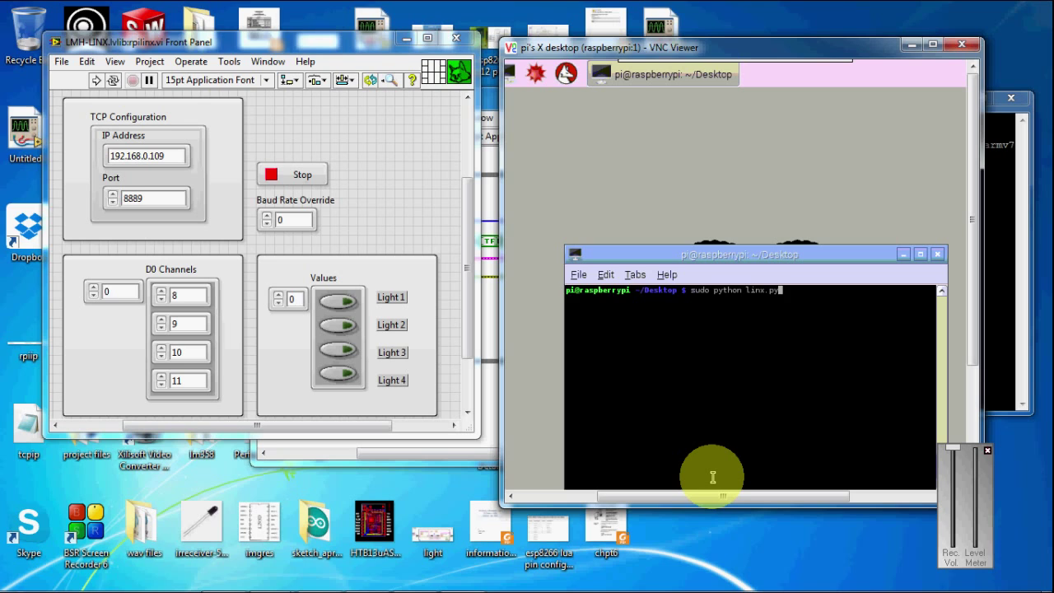
pyautogui.press('Return')
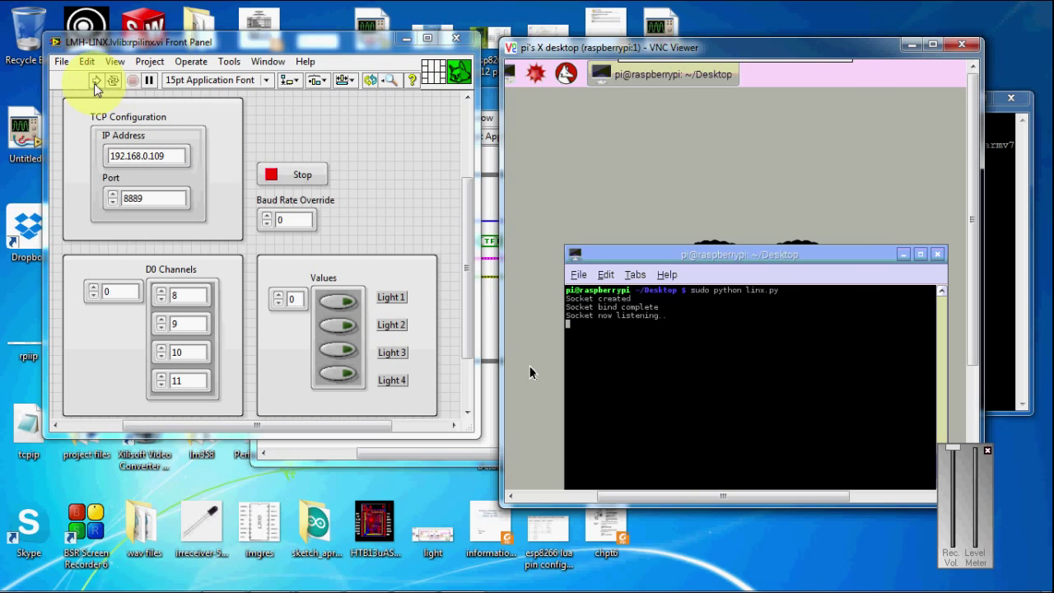
pyautogui.click(94, 83)
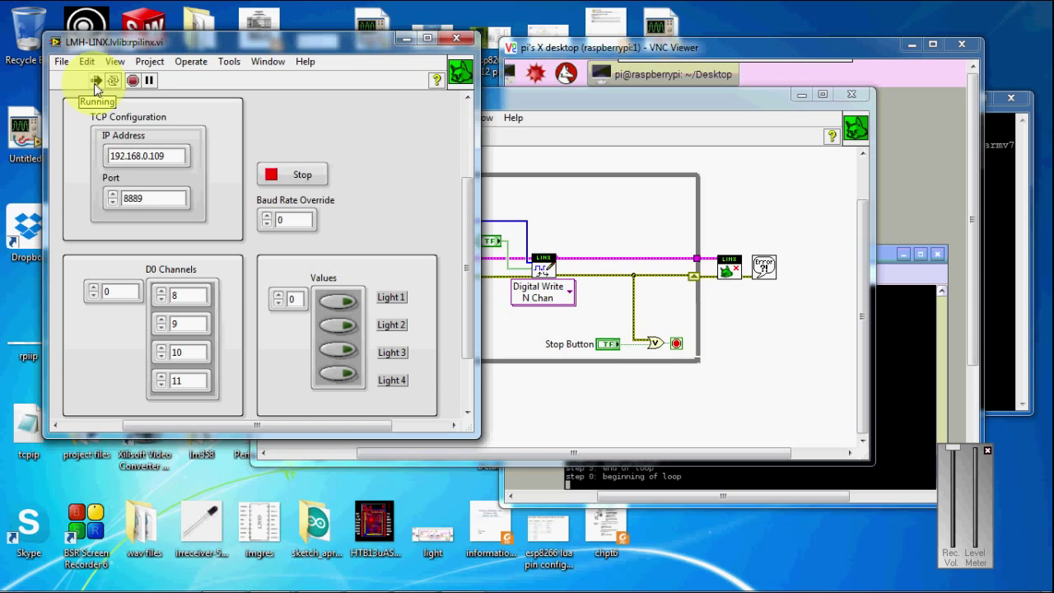
# Minimize the block diagram and VNC Viewer, then show the STARTEC webcam's live feed in WebcamViewer.
pyautogui.click(805, 97)
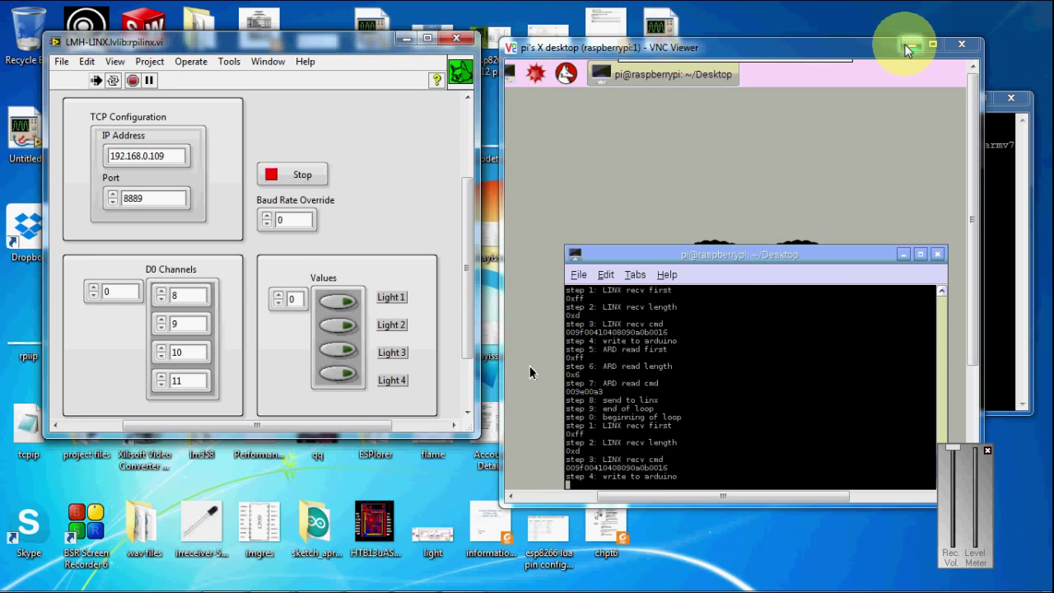
pyautogui.click(906, 47)
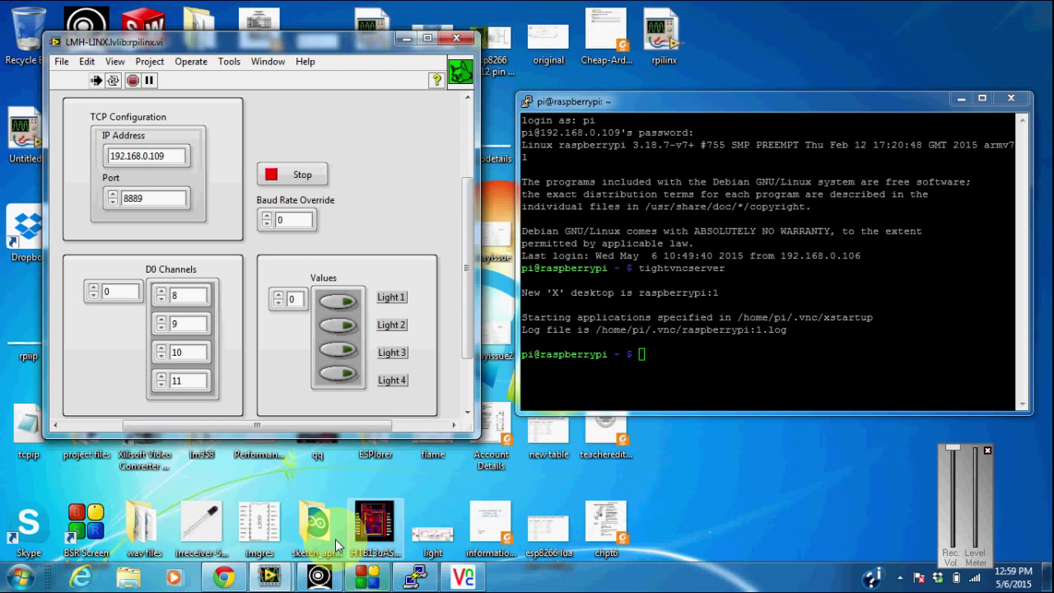
pyautogui.moveTo(315, 580)
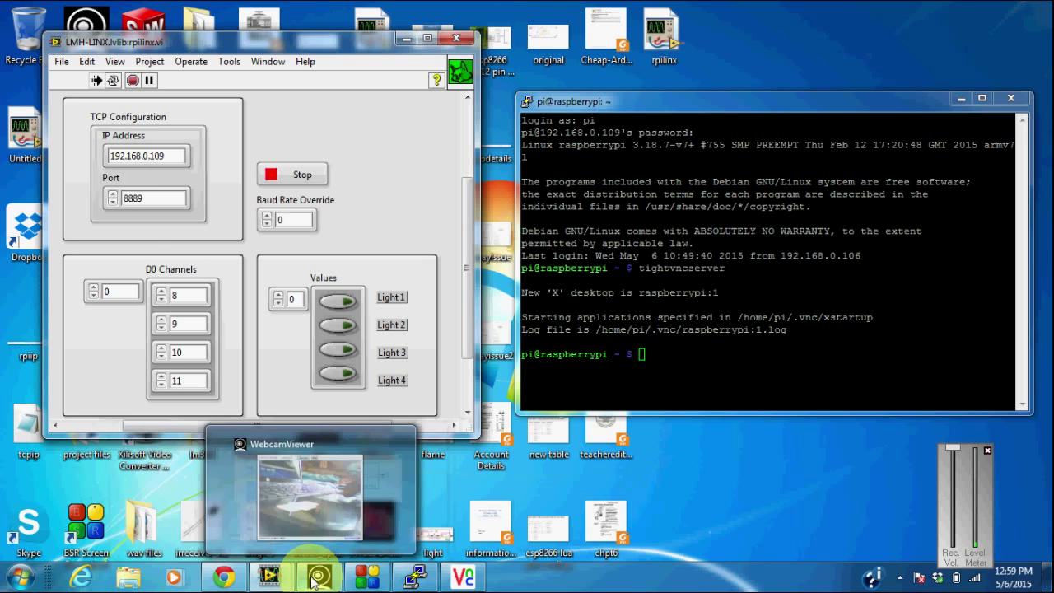
pyautogui.click(308, 540)
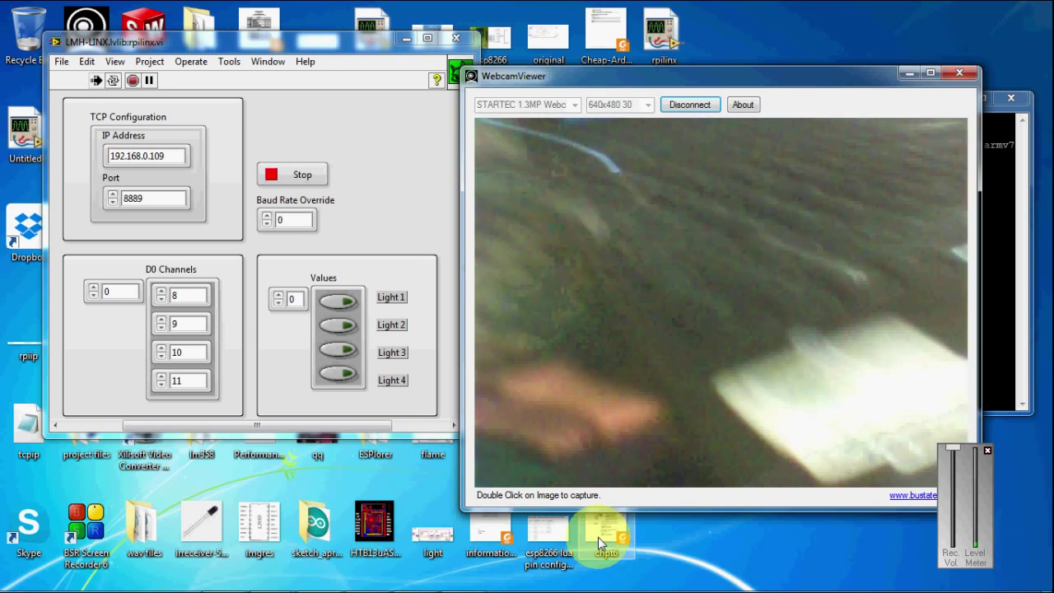
pyautogui.moveTo(320, 586)
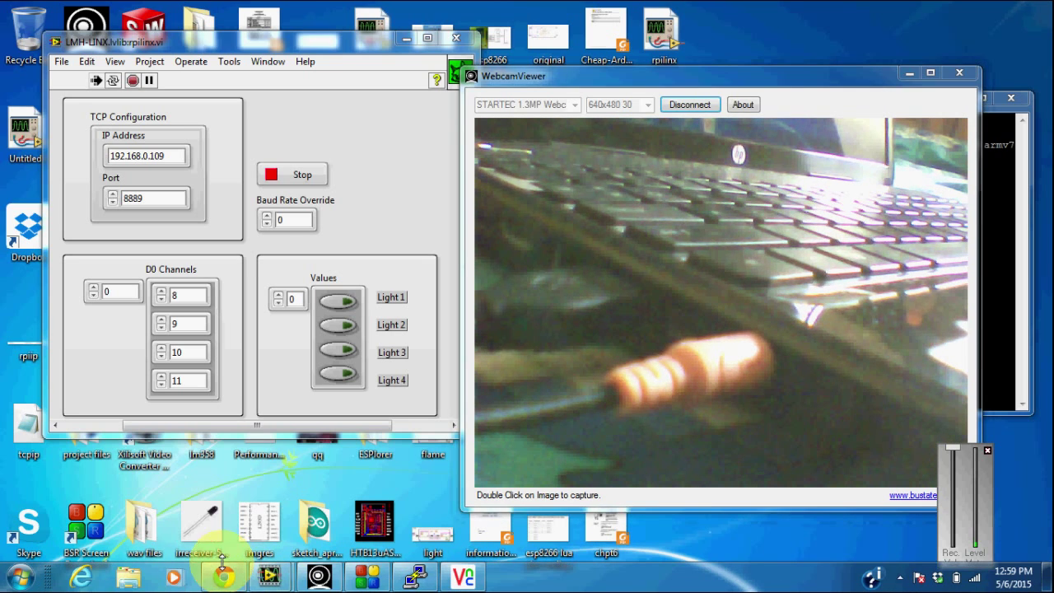
# Show the IP Webcam tab at 192.168.0.108:8080 with the rpilinx.vi front panel on top.
pyautogui.click(221, 564)
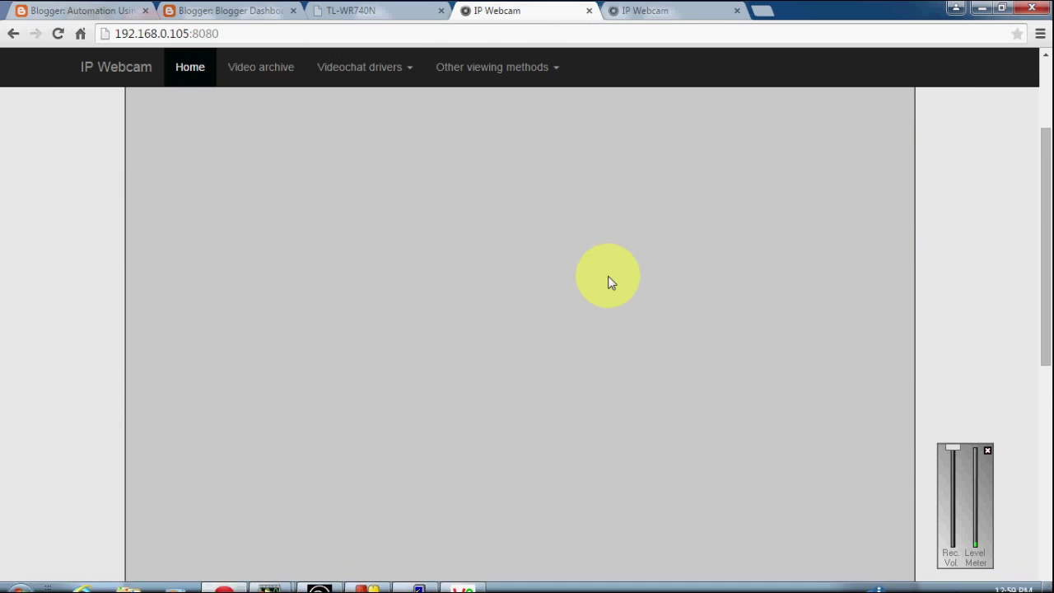
pyautogui.click(654, 11)
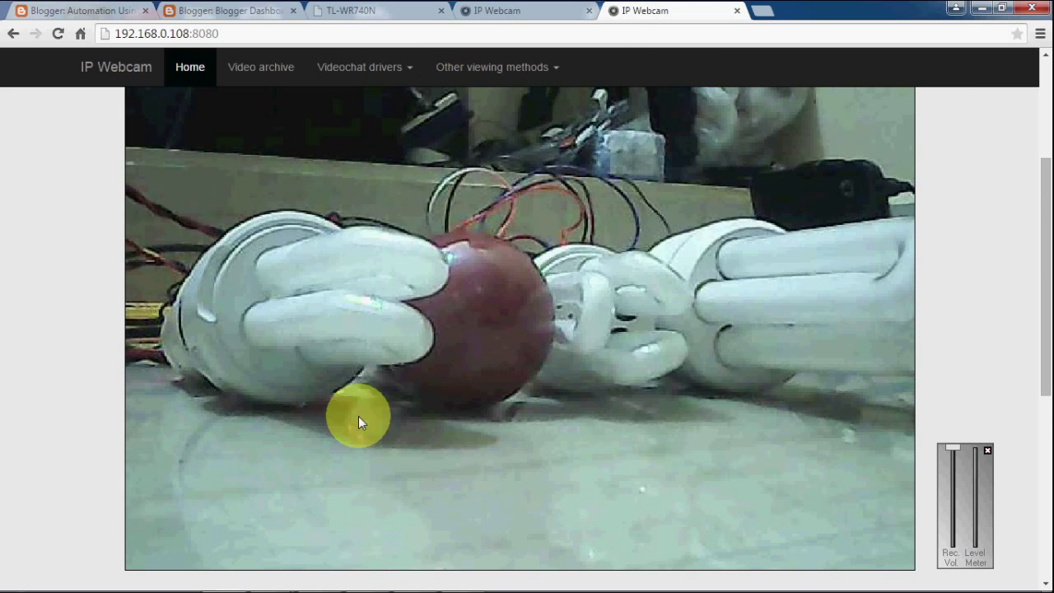
pyautogui.moveTo(330, 579)
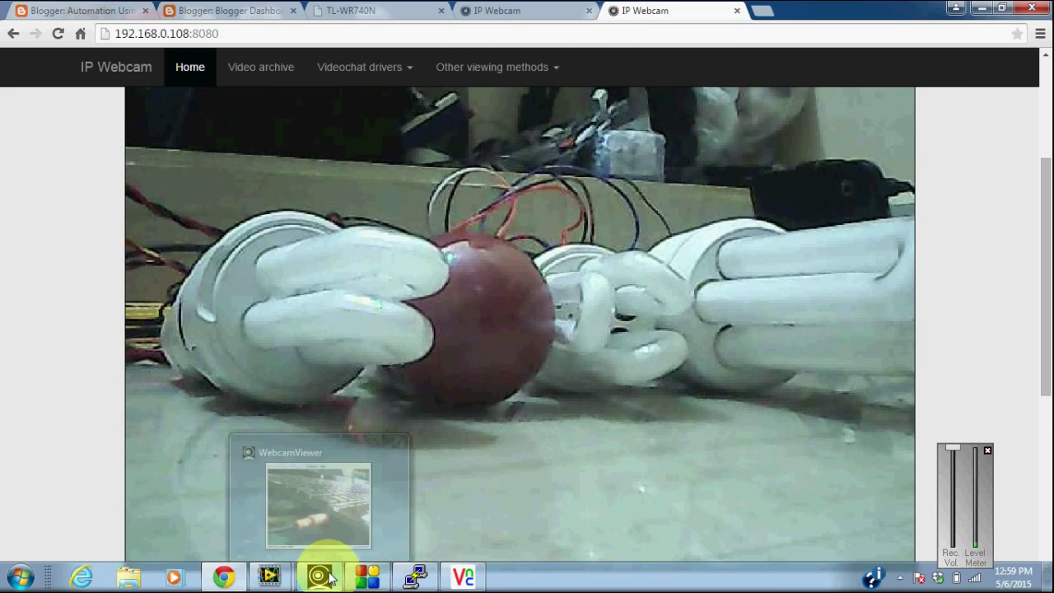
pyautogui.moveTo(269, 577)
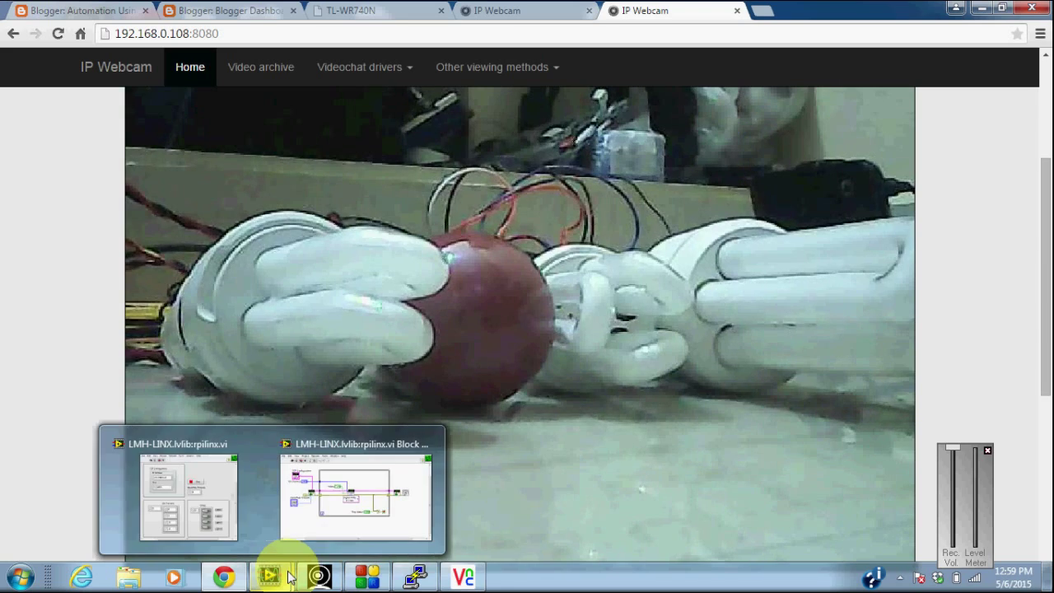
pyautogui.click(218, 491)
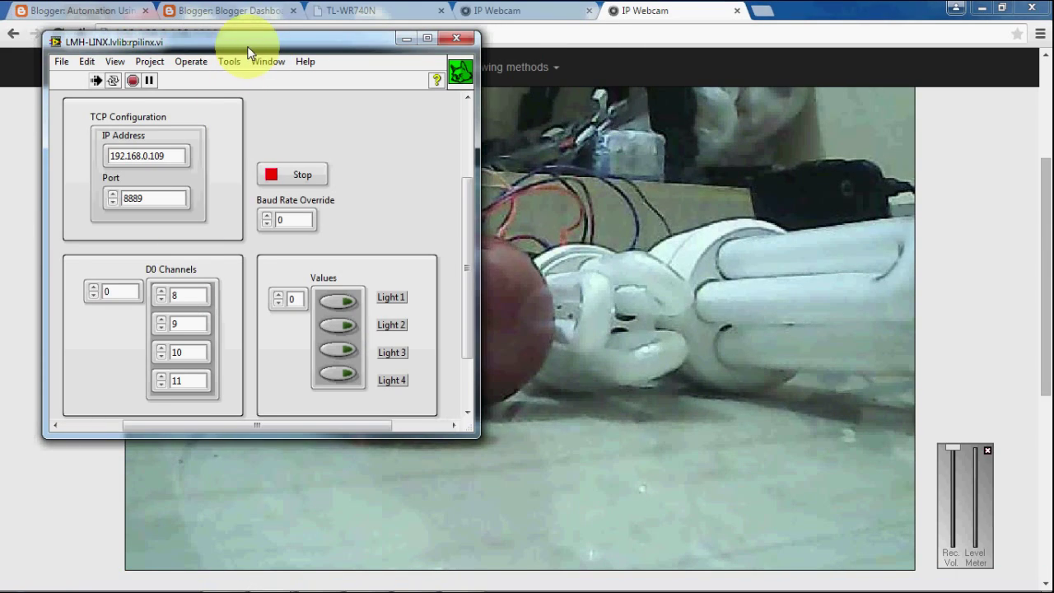
# Shift the front panel left to reveal the bulbs and toggle Light 1 on, then off.
pyautogui.moveTo(247, 47); pyautogui.dragTo(141, 47)
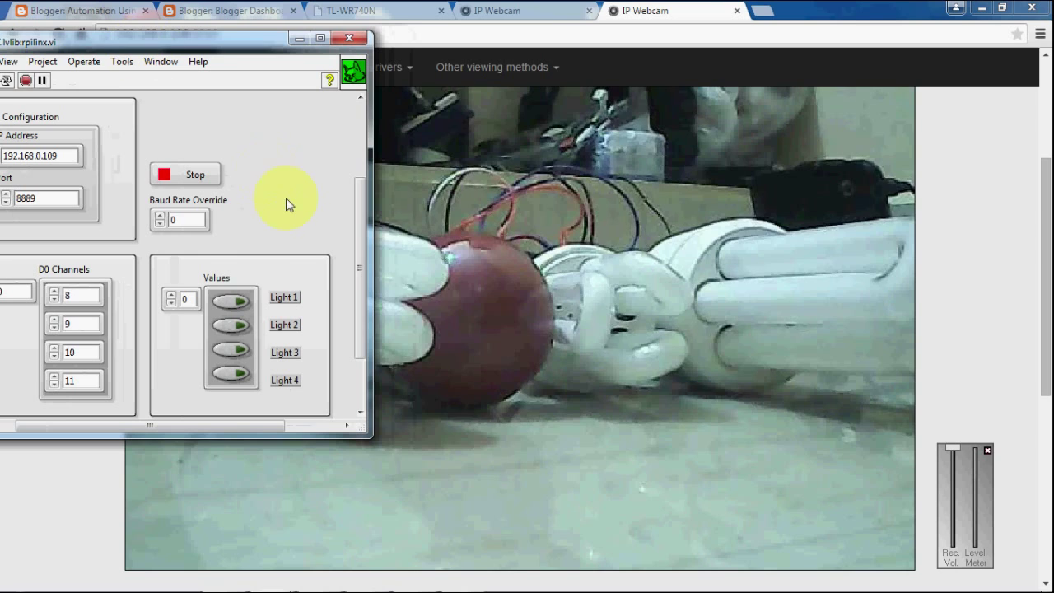
pyautogui.click(236, 297)
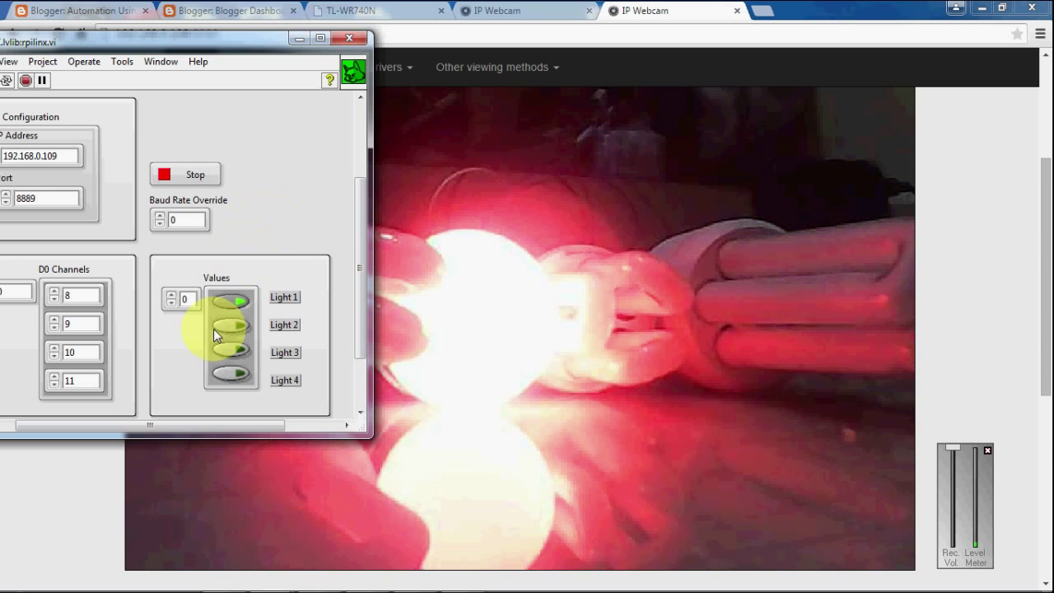
pyautogui.click(228, 302)
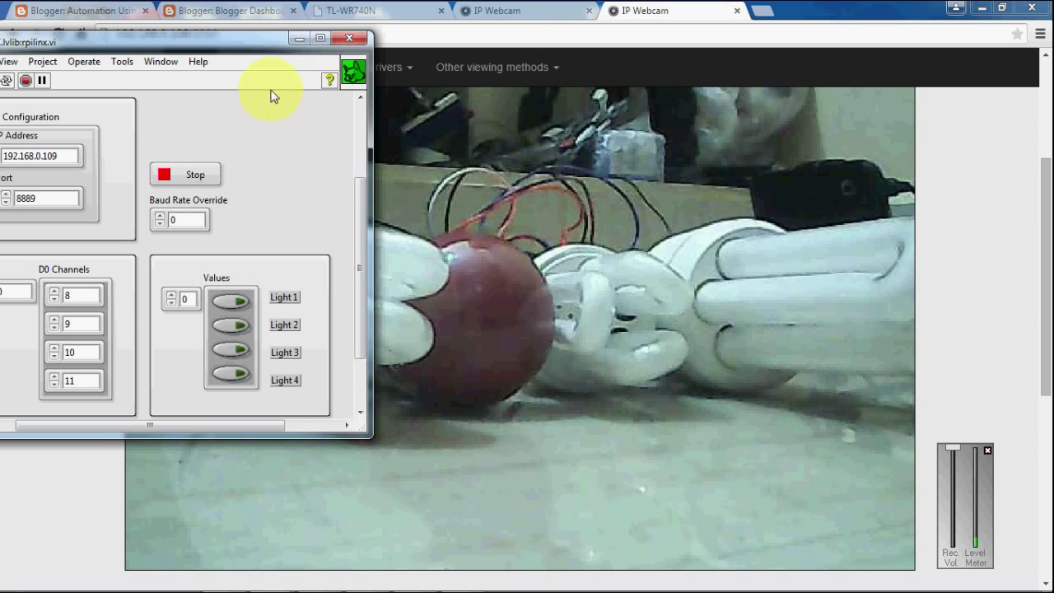
# Reposition the front panel, switch Light 2 on, and park the panel on the right side.
pyautogui.moveTo(228, 42); pyautogui.dragTo(431, 55)
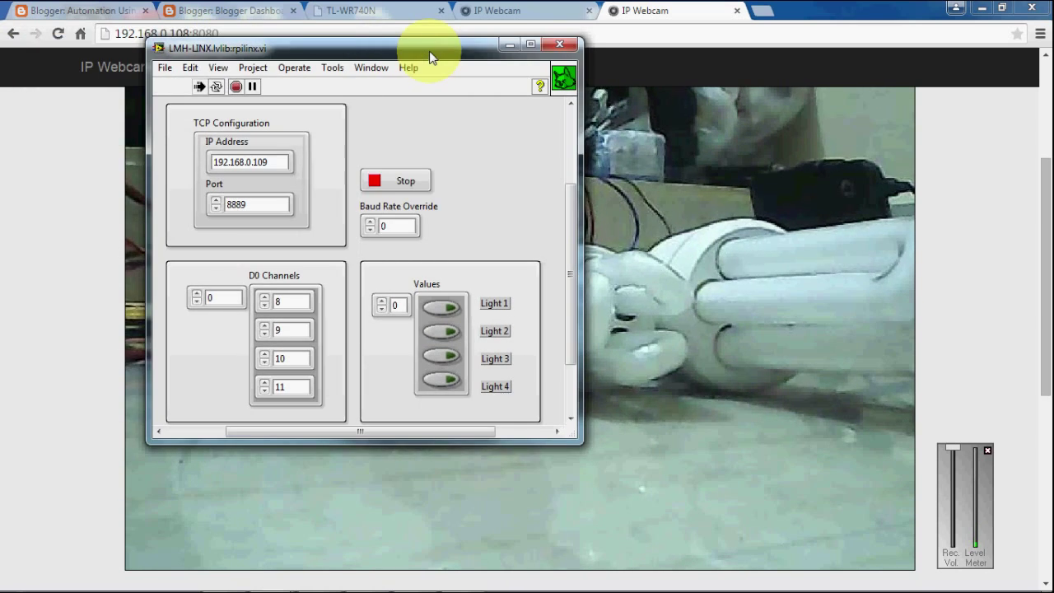
pyautogui.doubleClick(431, 51)
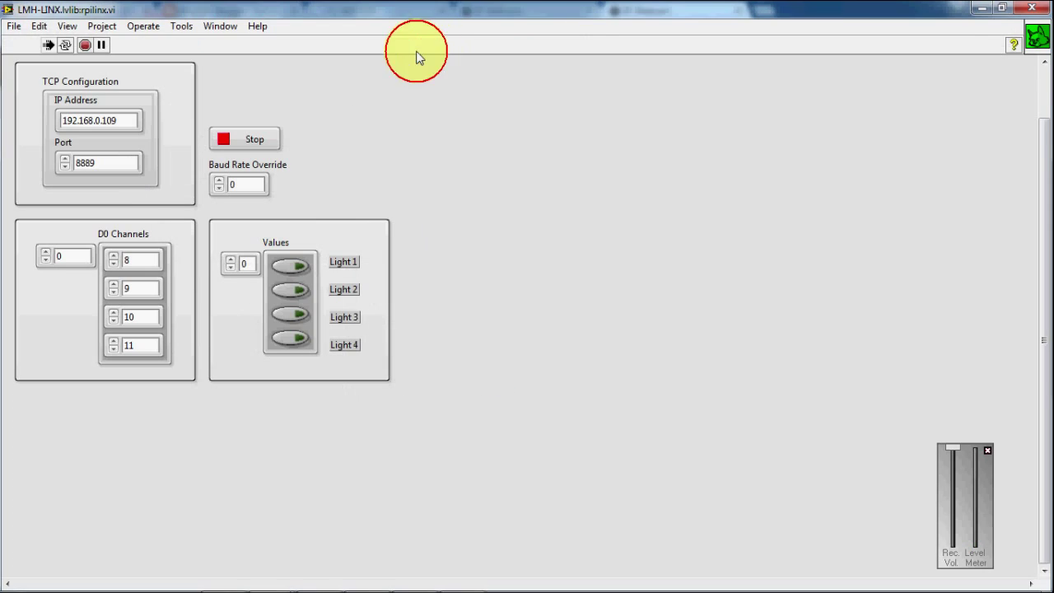
pyautogui.doubleClick(452, 16)
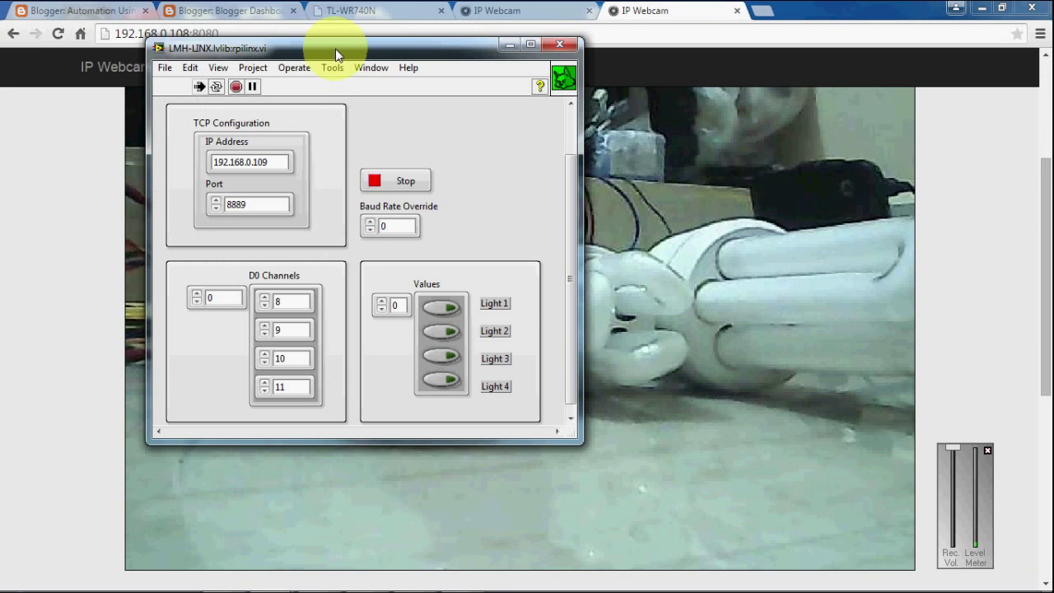
pyautogui.moveTo(336, 49); pyautogui.dragTo(150, 55)
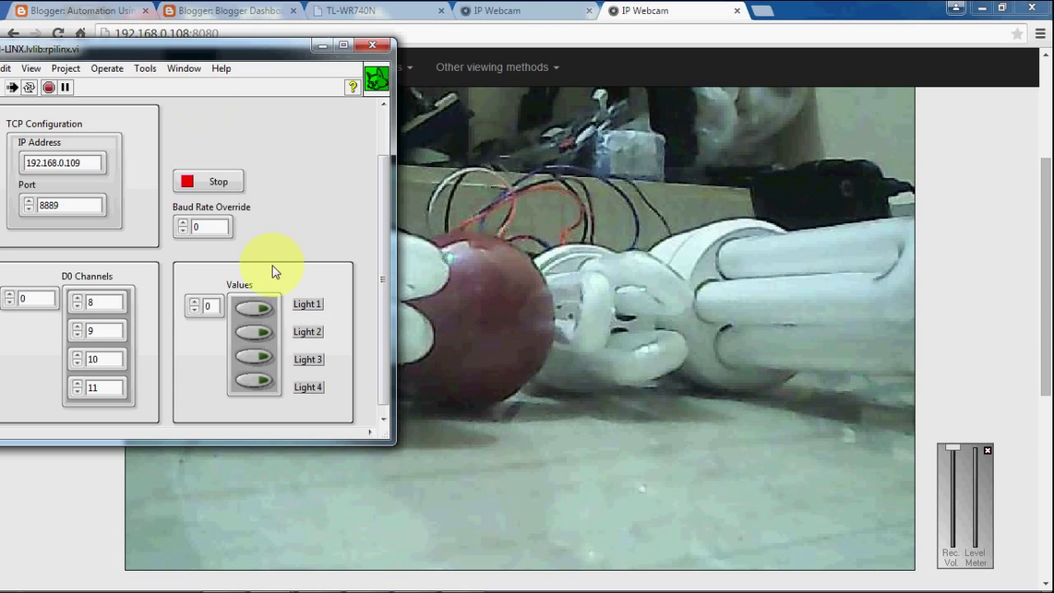
pyautogui.click(260, 331)
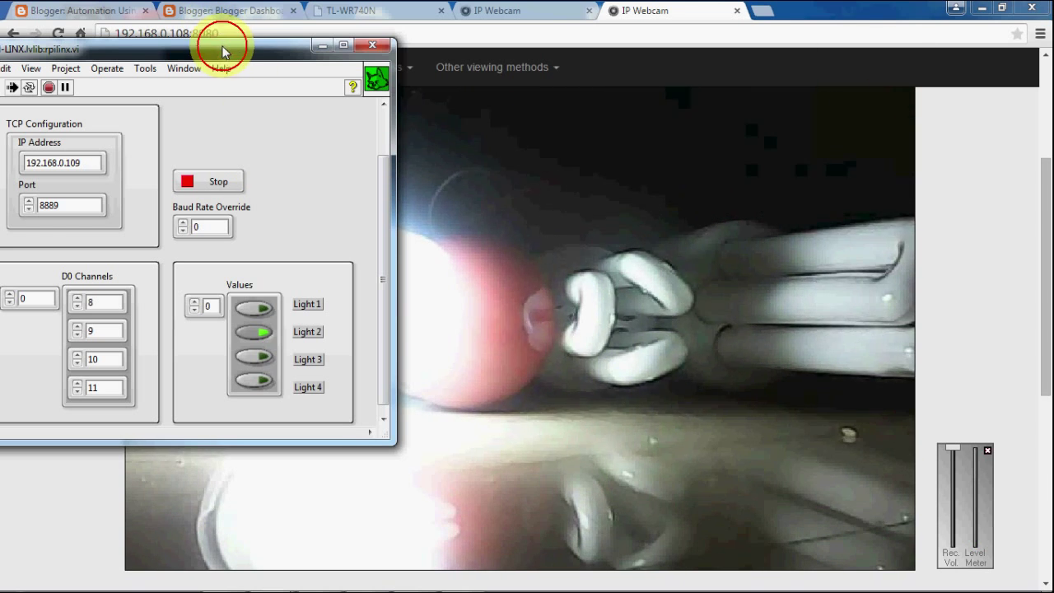
pyautogui.moveTo(222, 51); pyautogui.dragTo(889, 85)
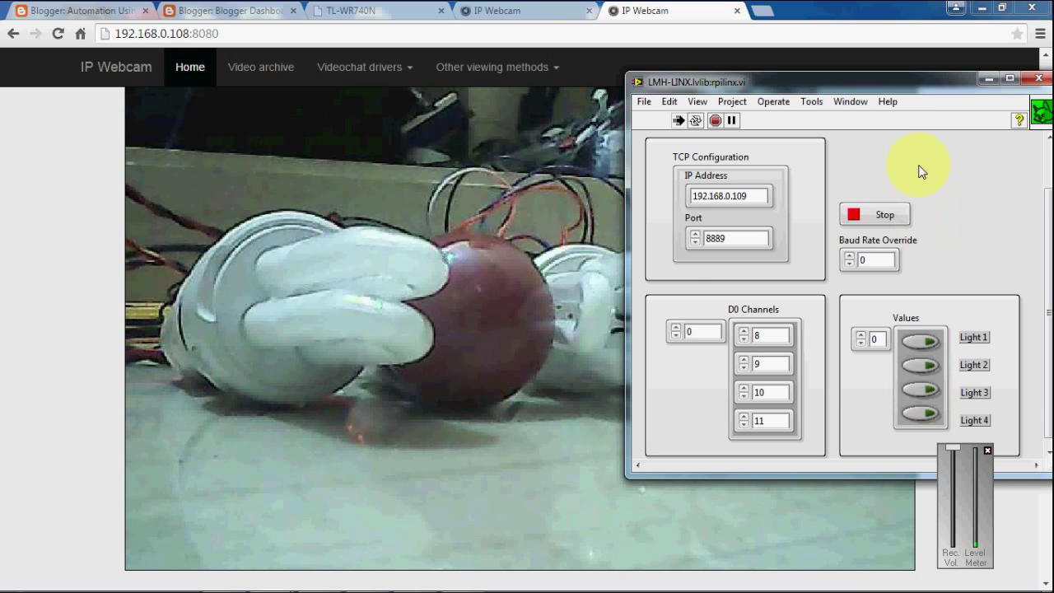
# Move the panel left, toggle Light 3 on and off, toggle Light 4, and turn Light 1 on.
pyautogui.moveTo(909, 90); pyautogui.dragTo(270, 138)
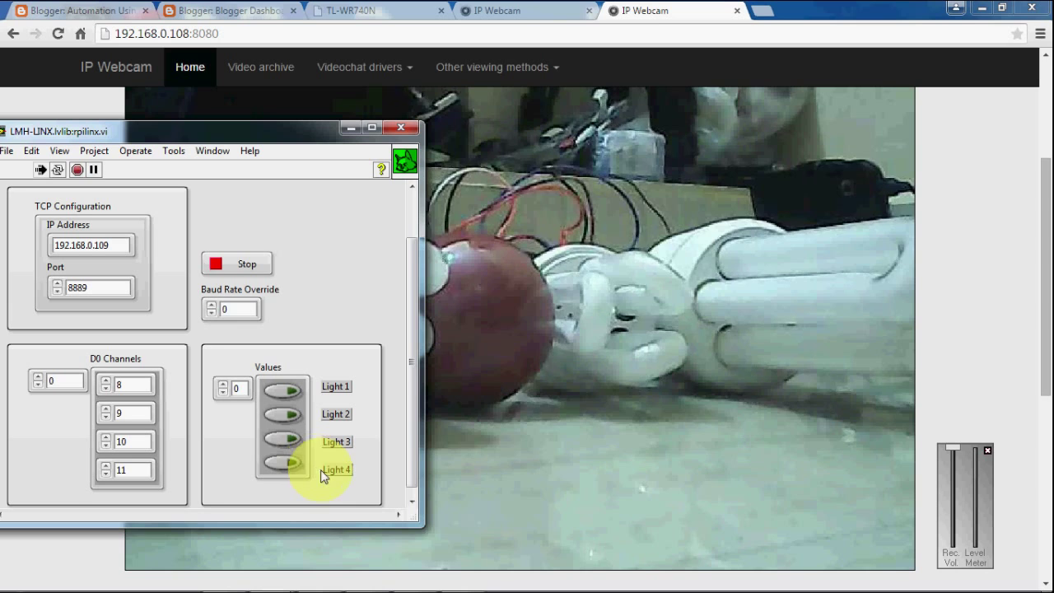
pyautogui.click(292, 442)
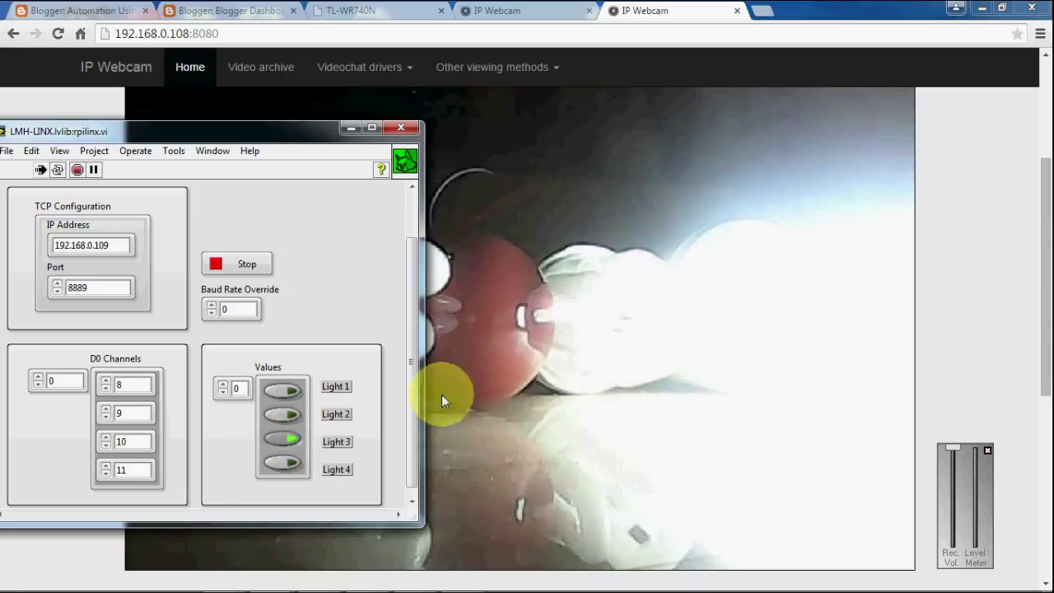
pyautogui.click(286, 436)
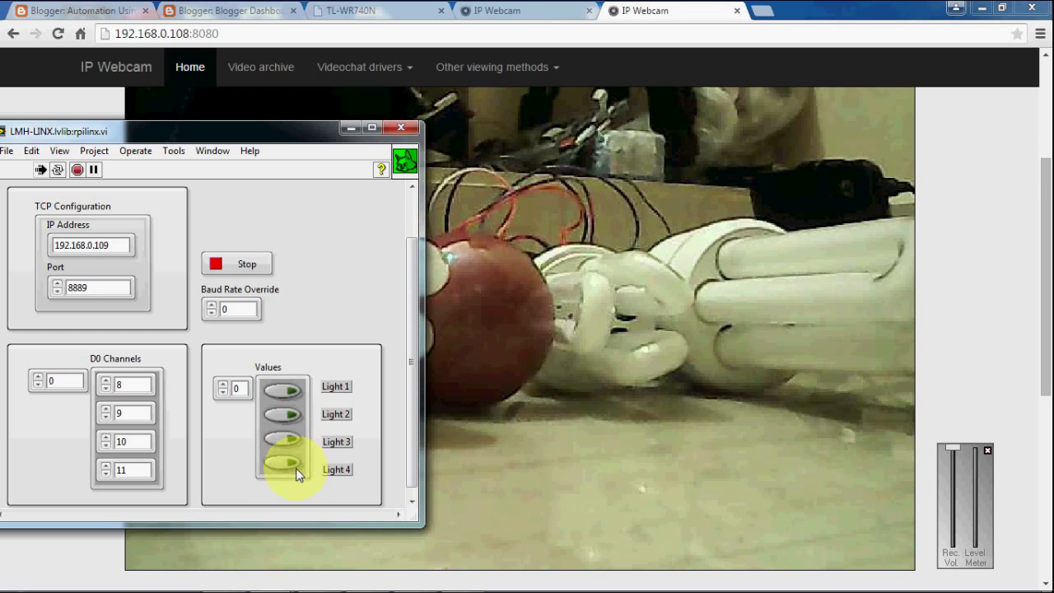
pyautogui.click(289, 459)
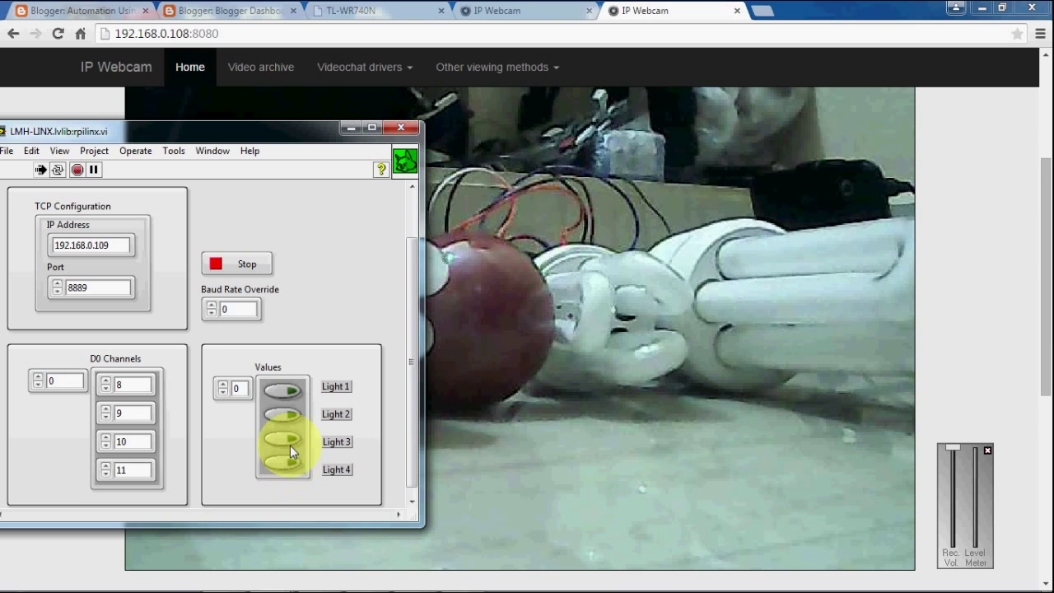
pyautogui.click(288, 393)
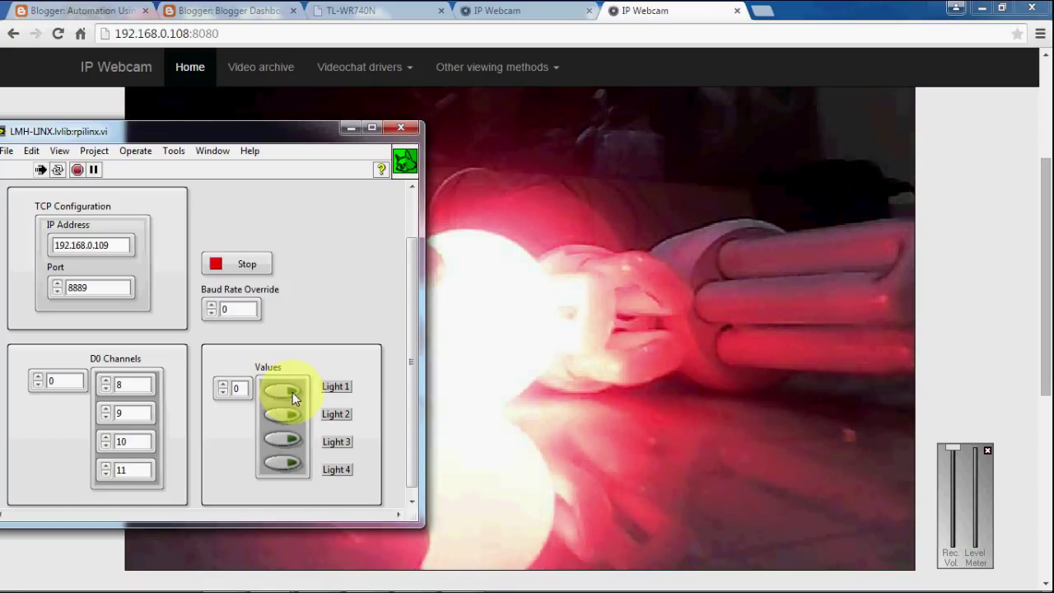
# Turn Light 1 off, cycle Light 3 on and off, and toggle Light 4.
pyautogui.click(288, 394)
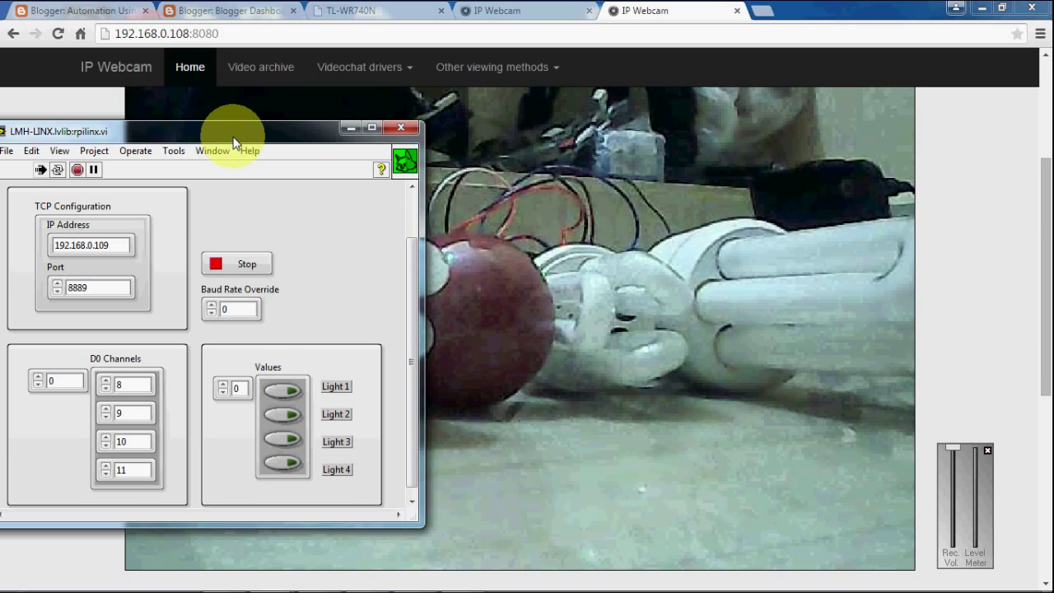
pyautogui.moveTo(234, 138)
pyautogui.mouseDown()
pyautogui.moveTo(462, 175)
pyautogui.moveTo(251, 128)
pyautogui.mouseUp()
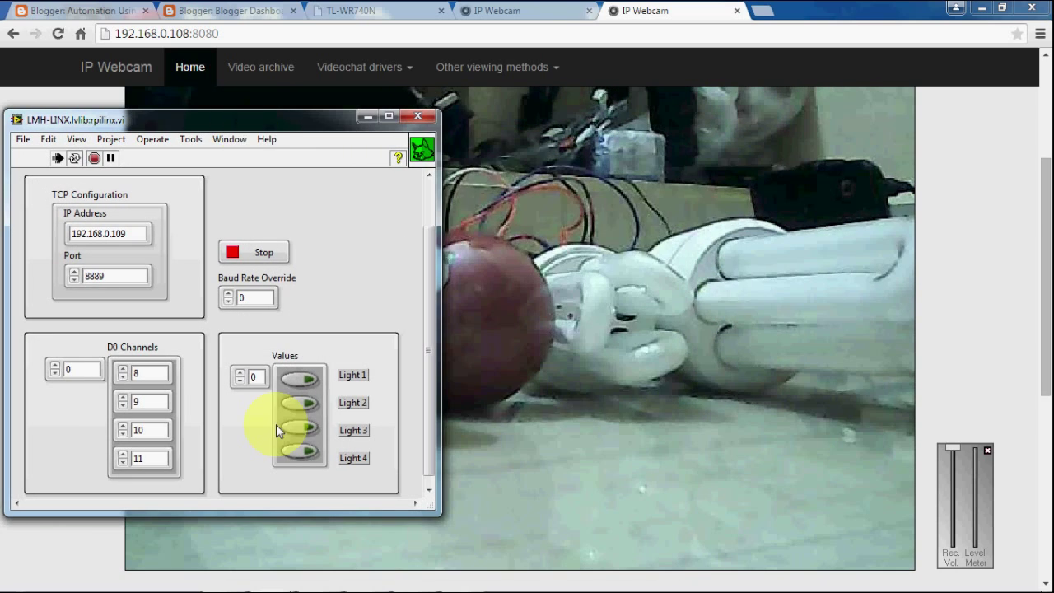
pyautogui.click(308, 430)
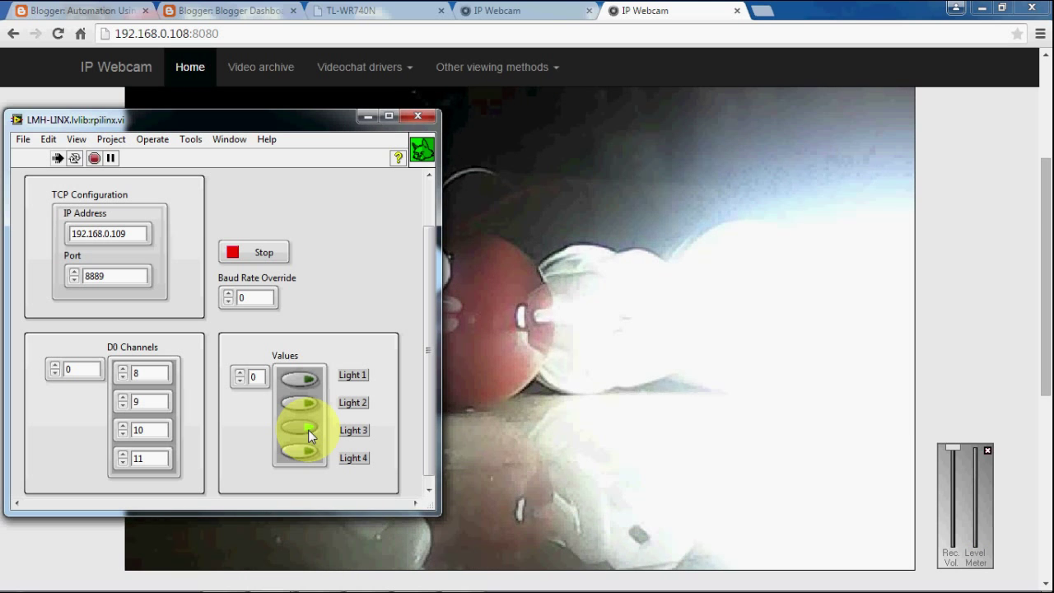
pyautogui.click(308, 430)
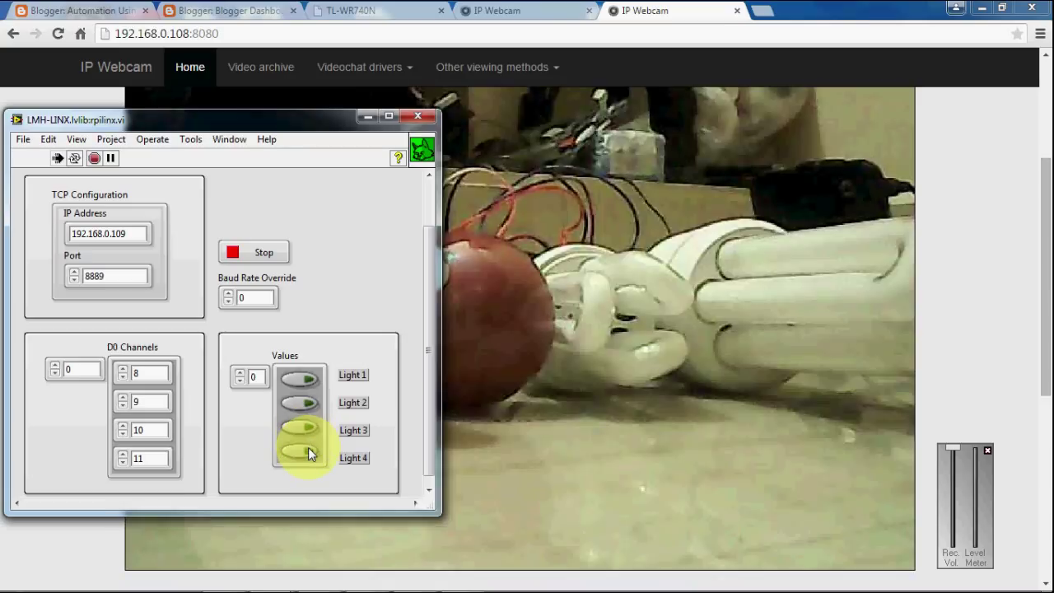
pyautogui.click(309, 452)
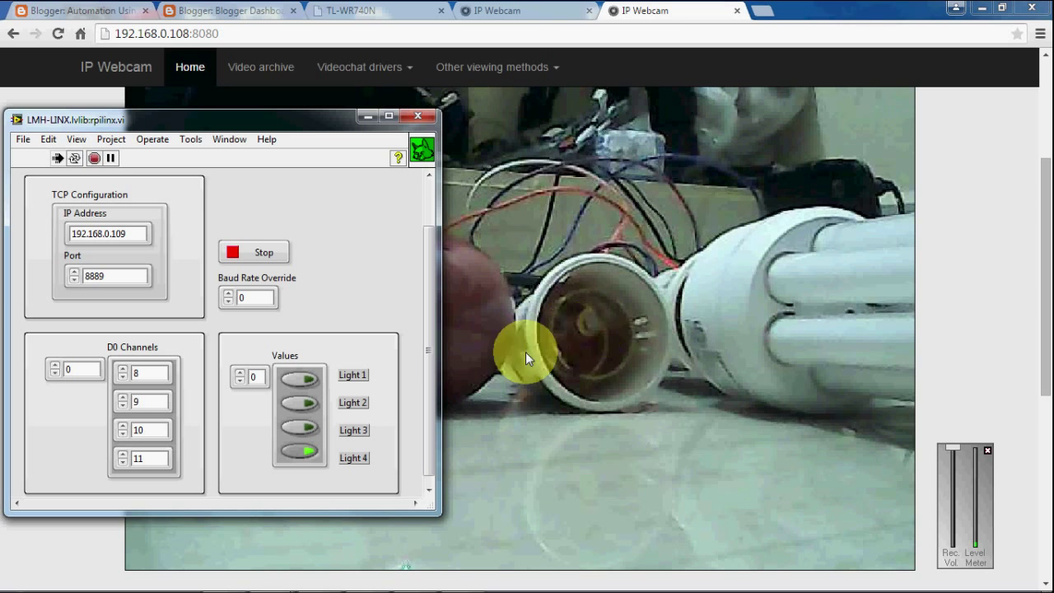
# Keep Light 4 on and drag the rpilinx front panel to the screen centre over the webcam view.
pyautogui.click(264, 251)
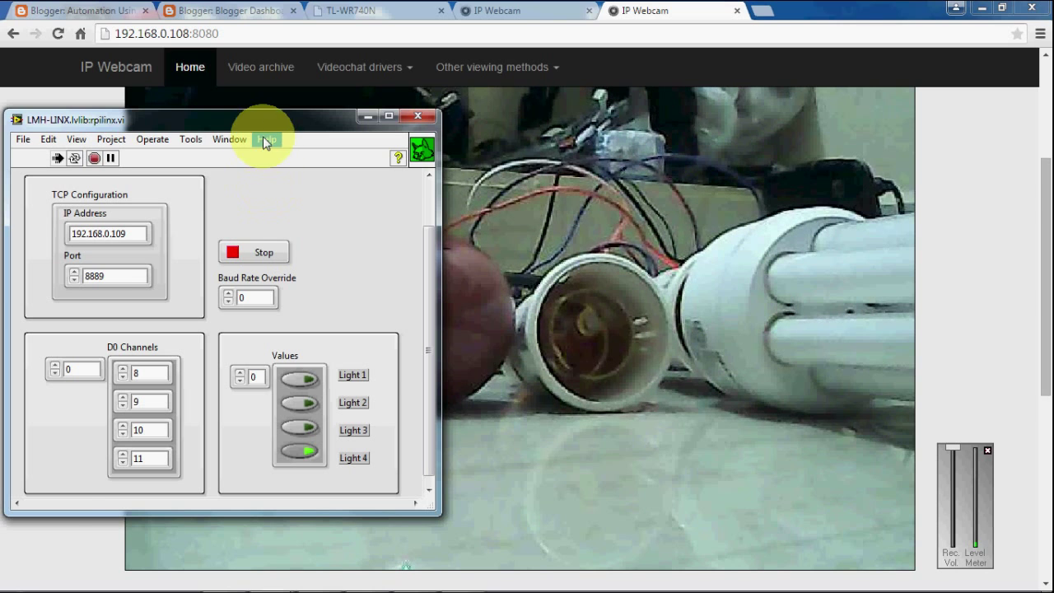
pyautogui.moveTo(262, 129); pyautogui.dragTo(632, 147)
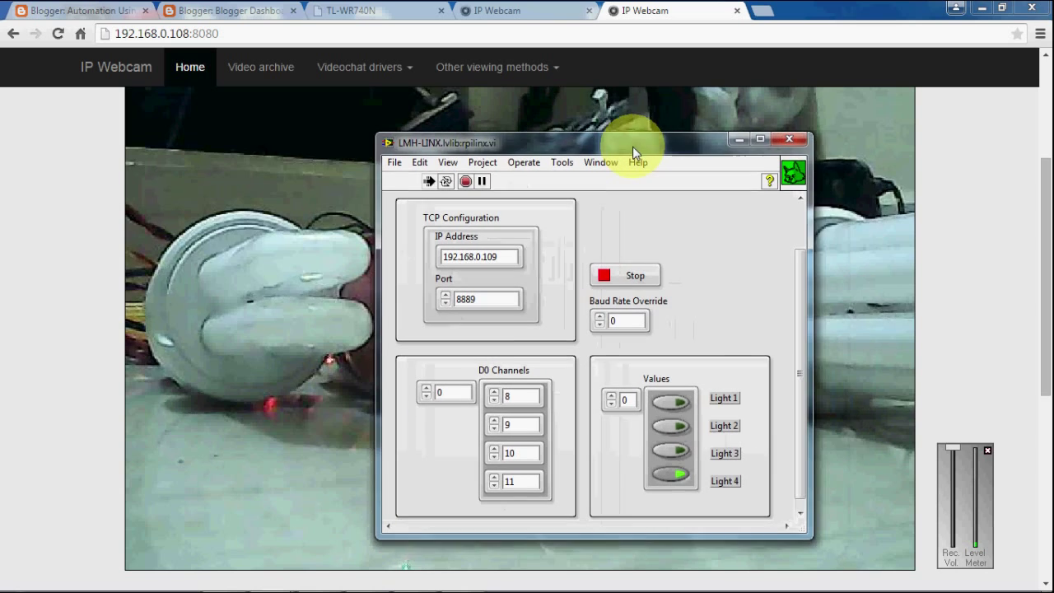
# Search Google for 'raspberry pi linx labview hacker' in the TL-WR740N router tab.
pyautogui.click(344, 7)
pyautogui.click(362, 31)
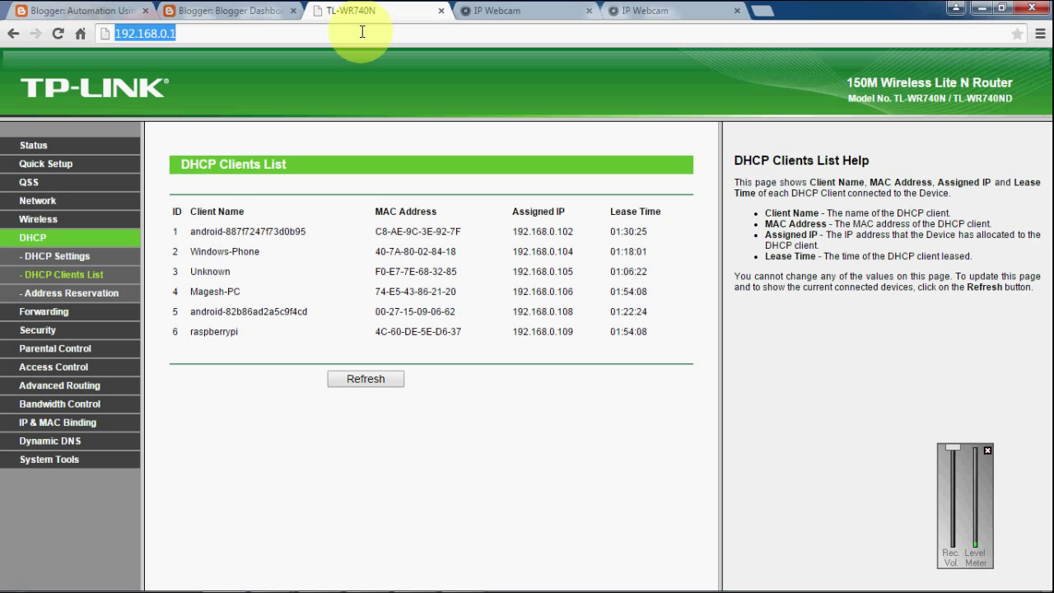
pyautogui.write('ra')
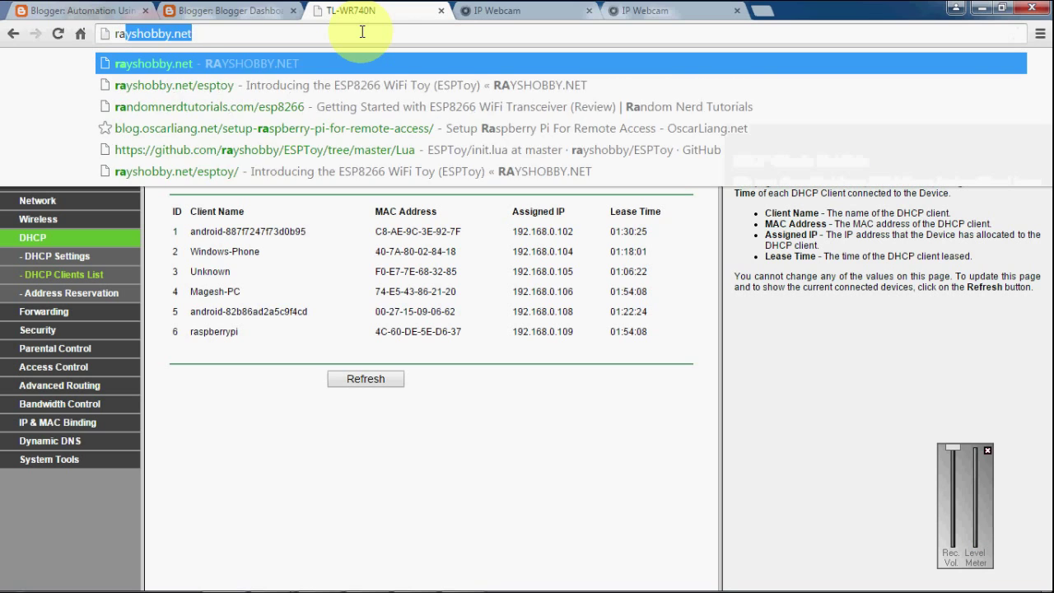
pyautogui.write('spberry pi link')
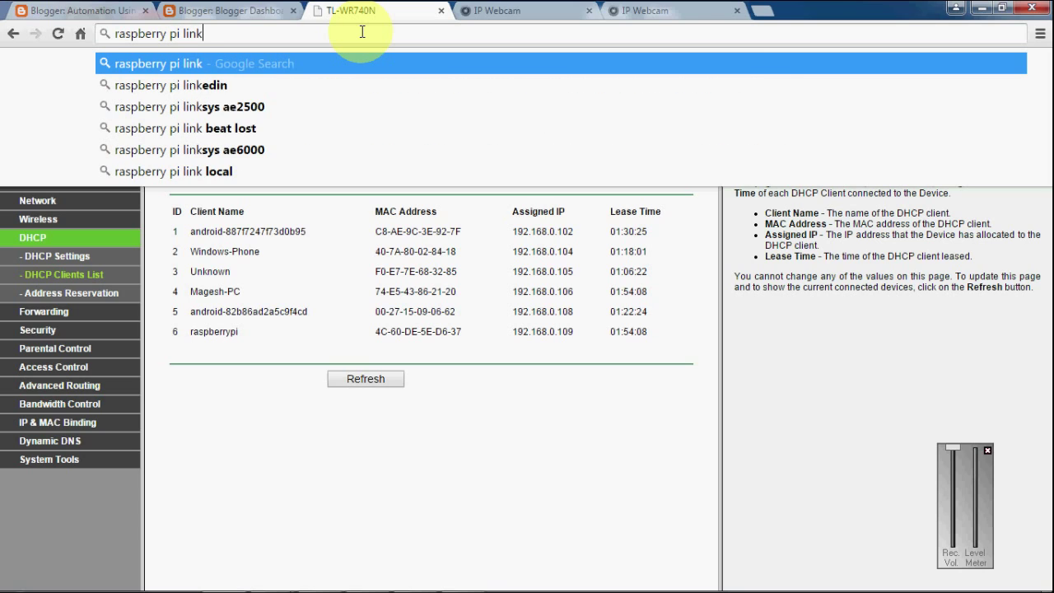
pyautogui.press('BackSpace')
pyautogui.write('x ')
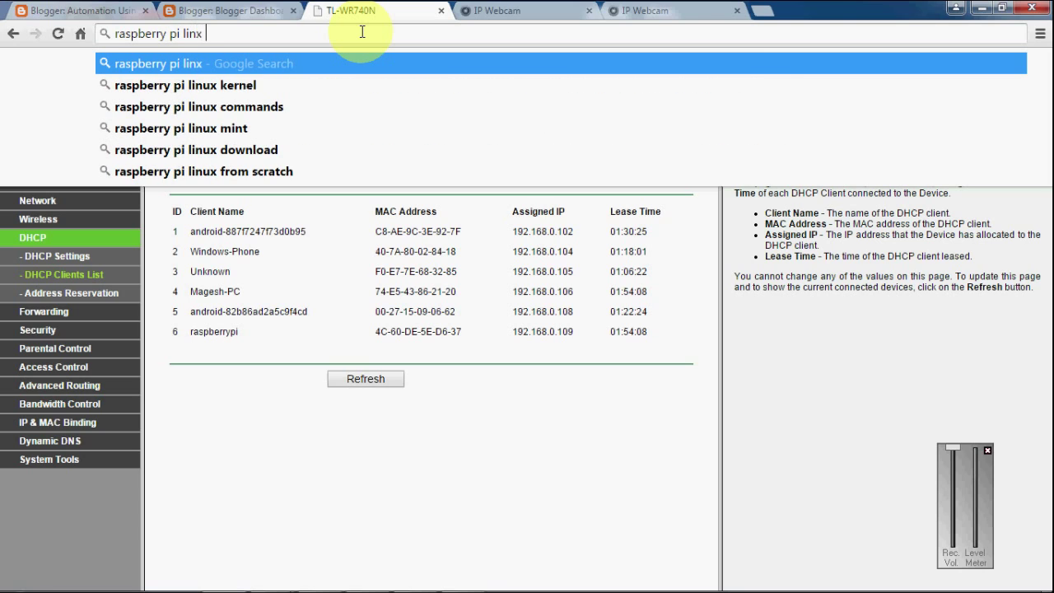
pyautogui.write('lab')
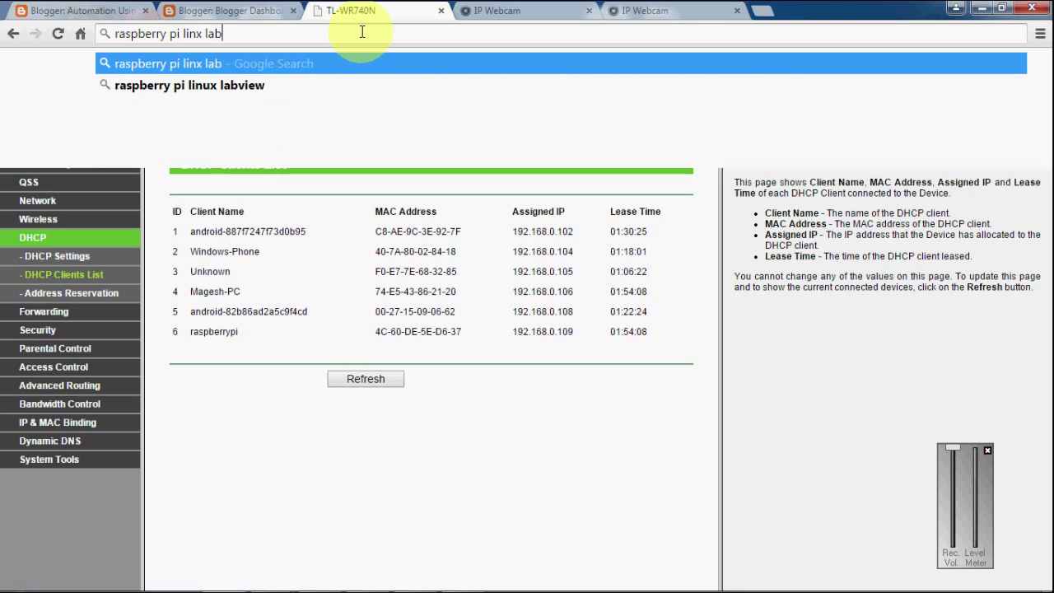
pyautogui.write('view hacker')
pyautogui.press('Return')
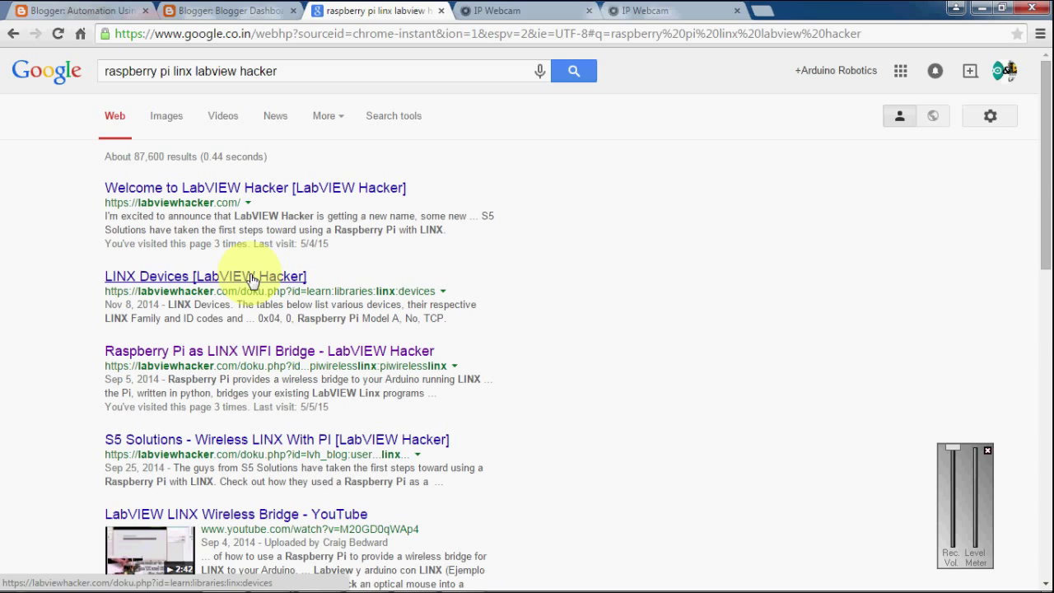
# Open the 'Raspberry Pi as LINX WIFI Bridge' result in a new tab and browse the LabVIEW Wireless LINX page.
pyautogui.rightClick(258, 356)
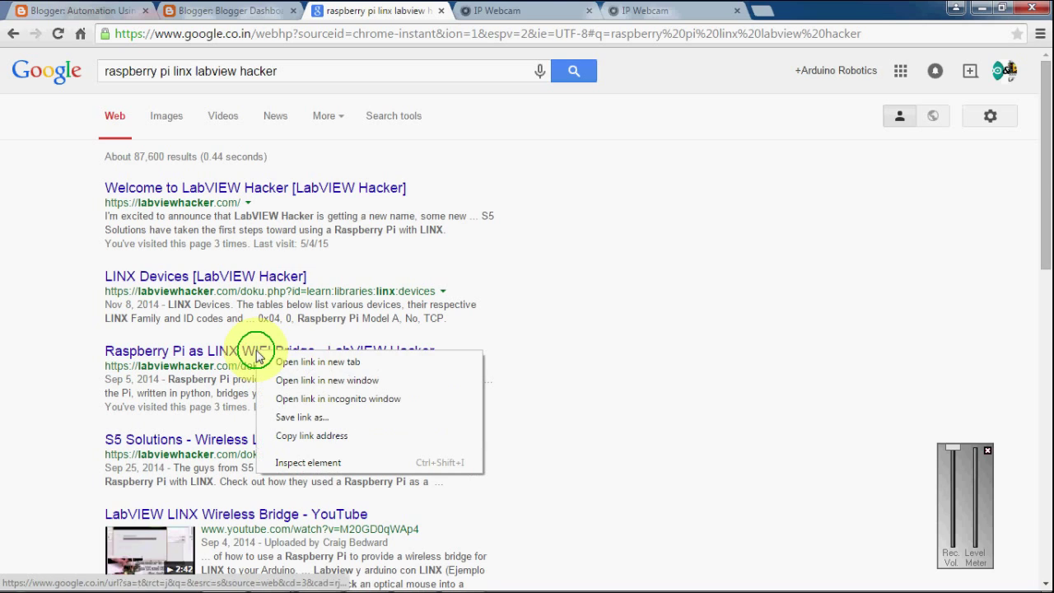
pyautogui.click(280, 360)
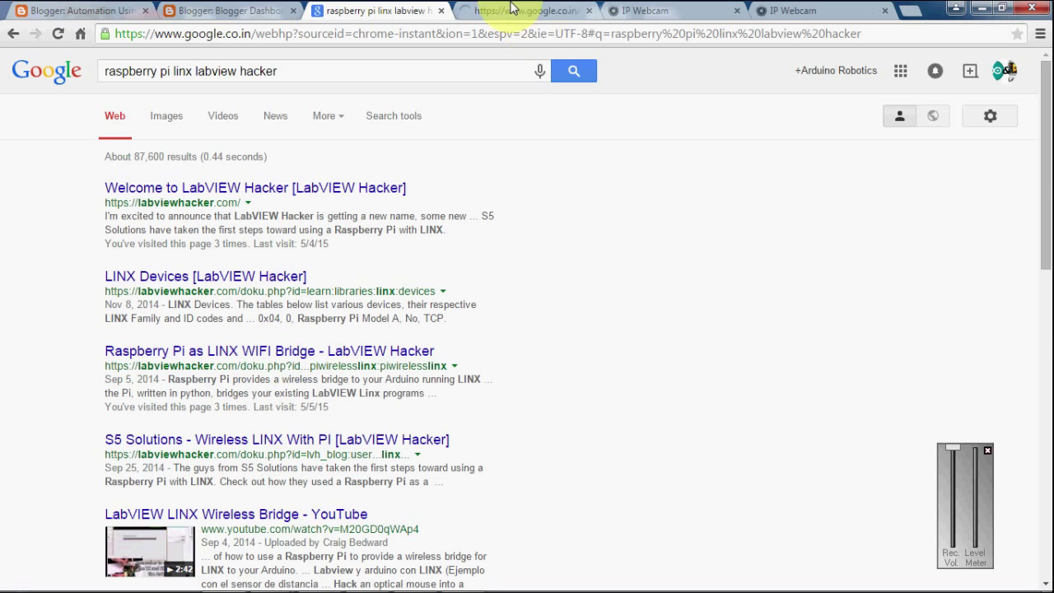
pyautogui.click(526, 12)
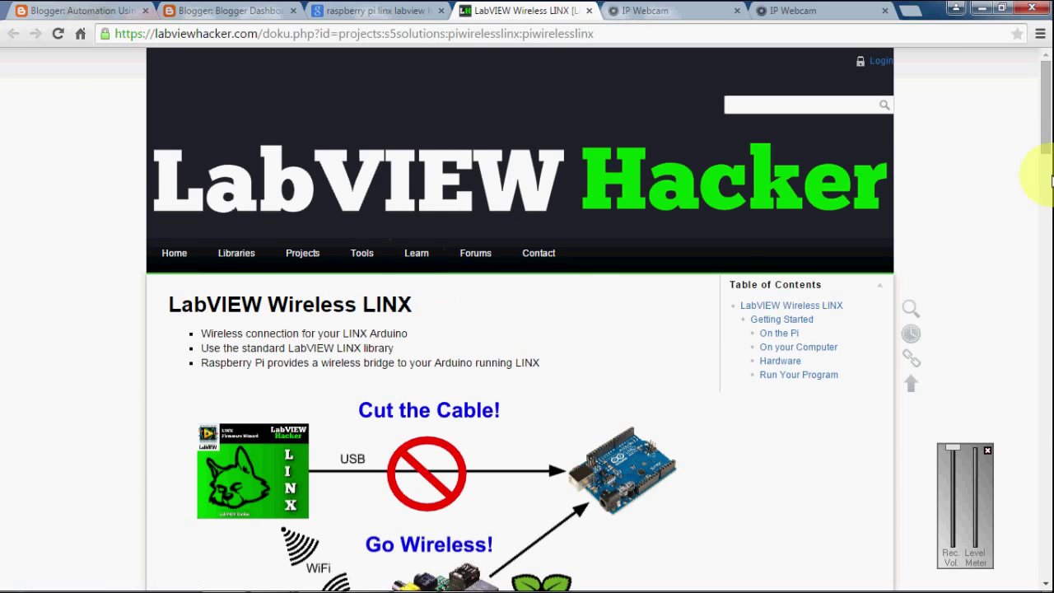
pyautogui.moveTo(1047, 148); pyautogui.dragTo(1048, 233)
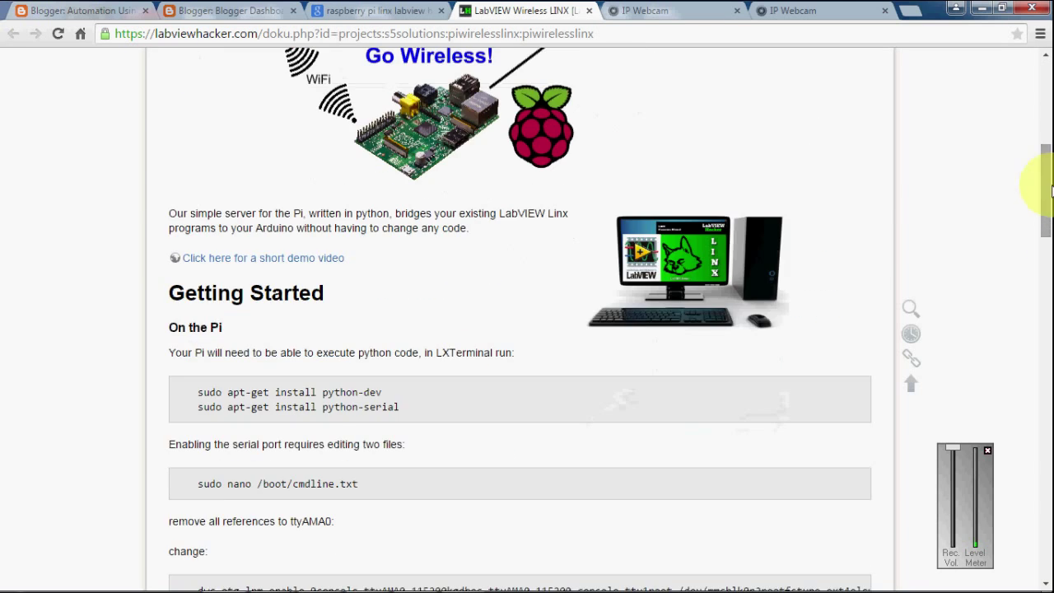
pyautogui.moveTo(1052, 191); pyautogui.dragTo(1052, 165)
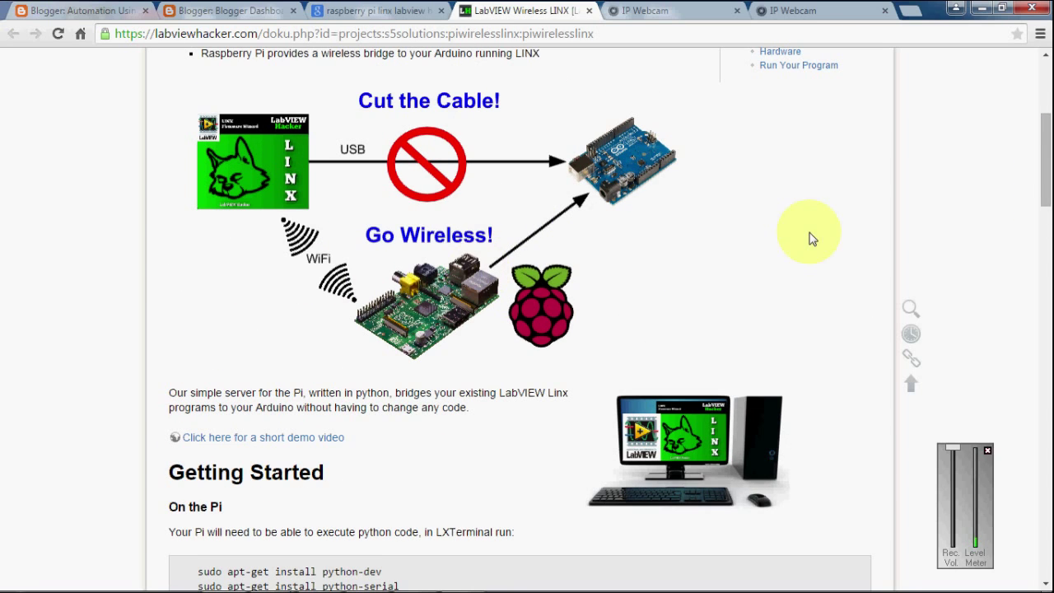
pyautogui.moveTo(1050, 177); pyautogui.dragTo(1051, 546)
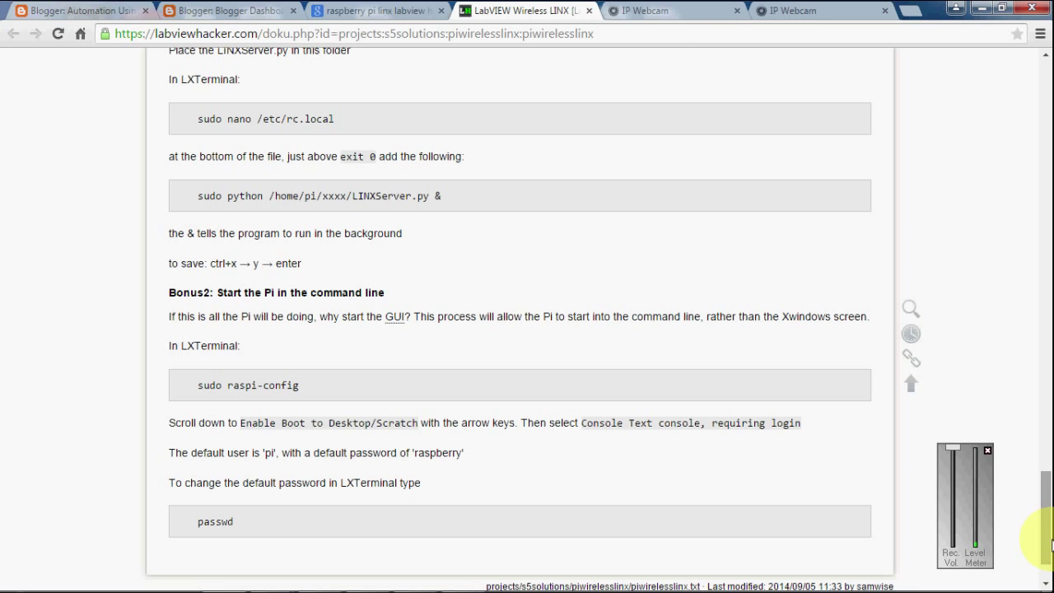
pyautogui.moveTo(1051, 545); pyautogui.dragTo(1035, 118)
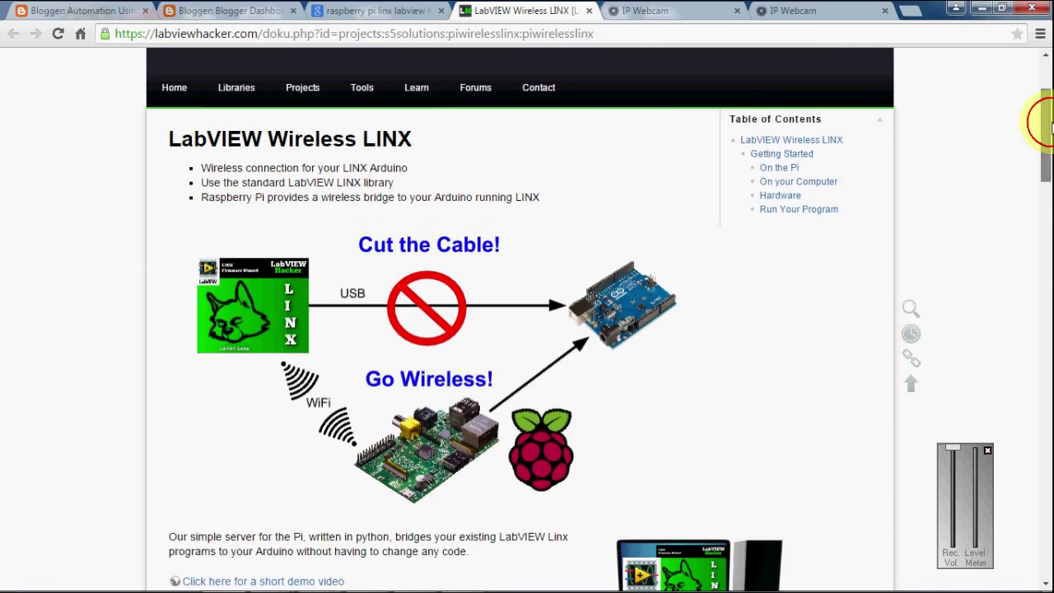